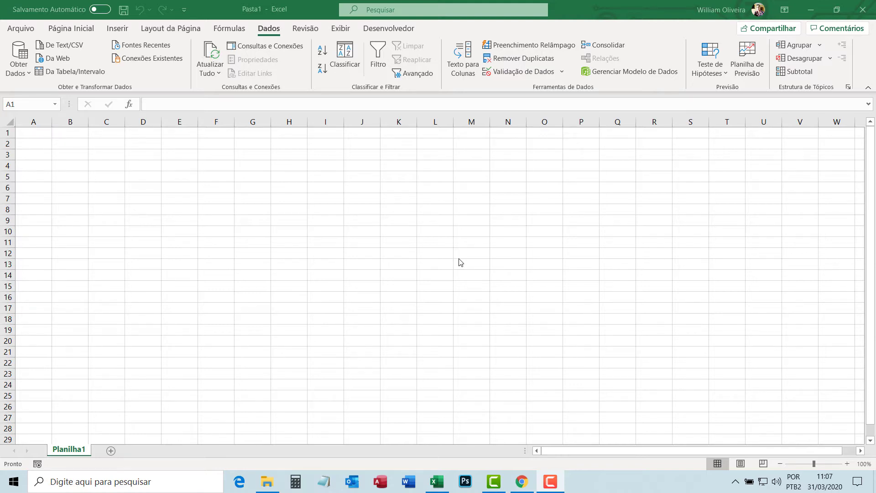
Examine the inch-to-millimetre conversion table on the Aços Continente page in Chrome and return to Excel
{"action": "left_click", "coordinate": [522, 481]}
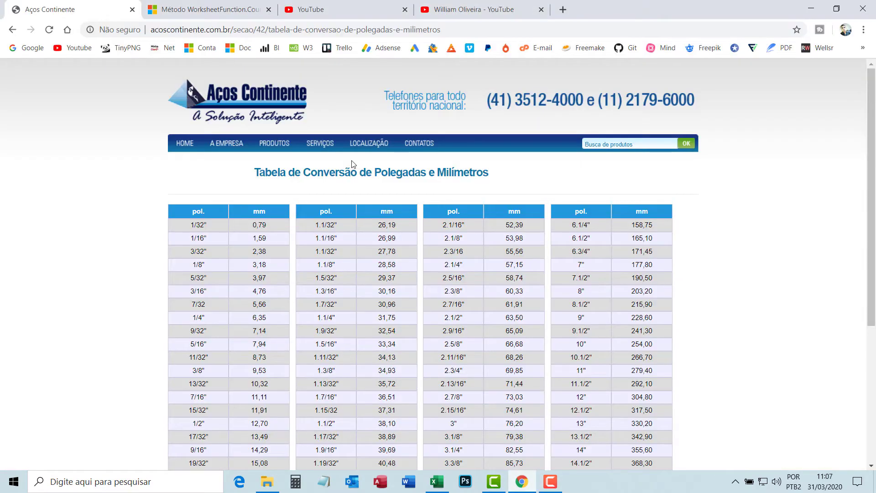
{"action": "scroll", "coordinate": [288, 294], "scroll_direction": "down", "scroll_amount": 4}
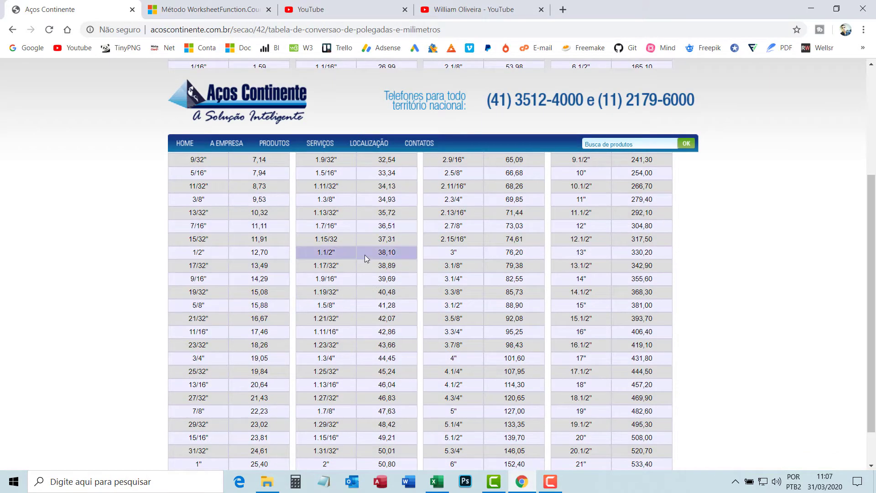
{"action": "scroll", "coordinate": [364, 255], "scroll_direction": "up", "scroll_amount": 4}
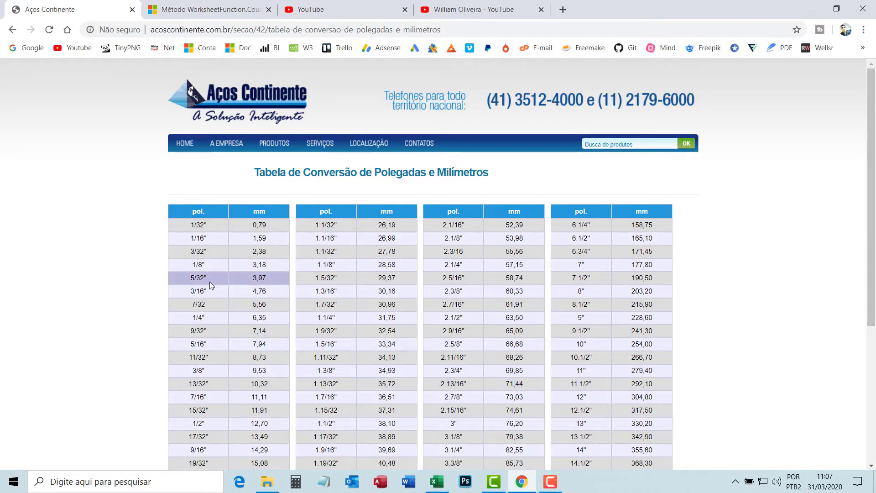
{"action": "key", "text": "F9"}
{"action": "left_click", "coordinate": [201, 290]}
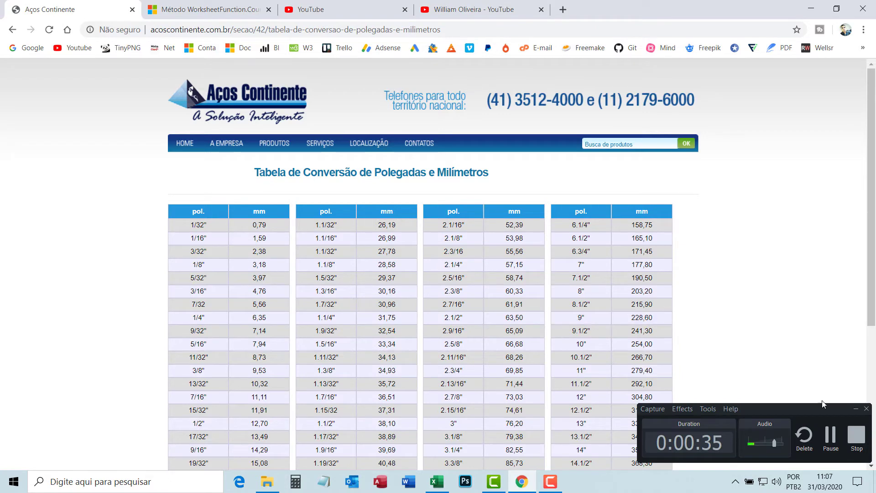
{"action": "left_click", "coordinate": [855, 408]}
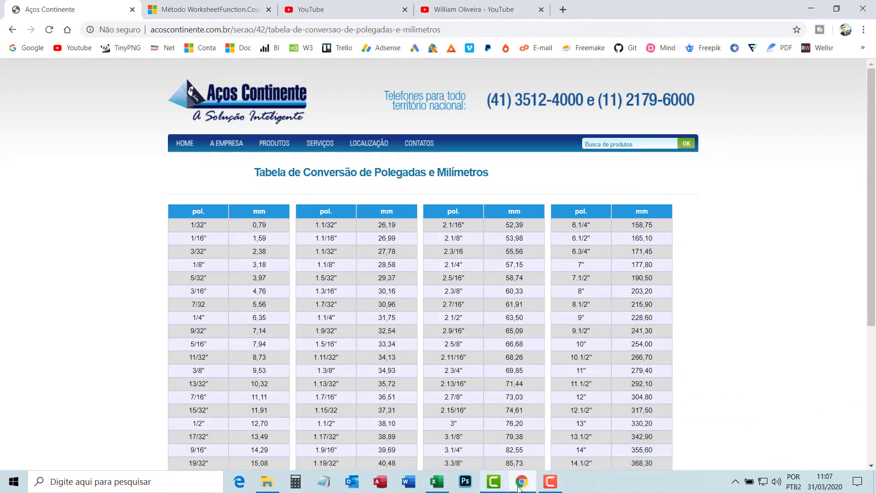
{"action": "left_click", "coordinate": [437, 481]}
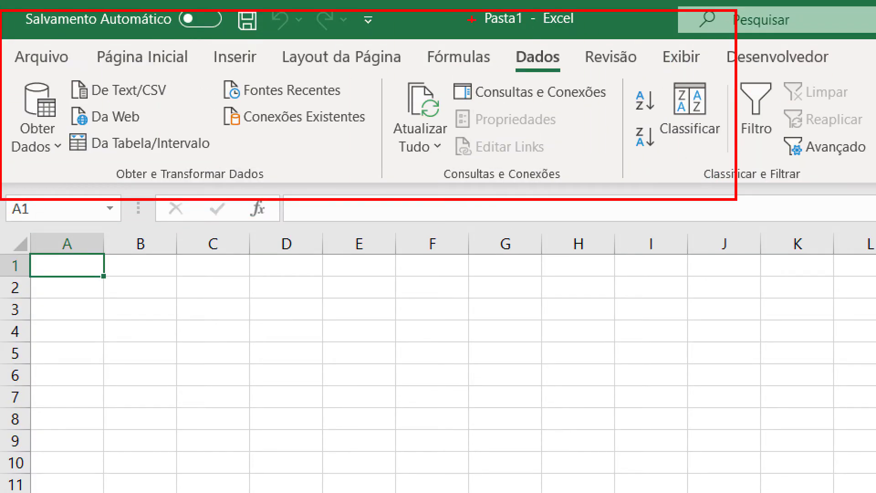
{"action": "mouse_move", "coordinate": [504, 49]}
{"action": "left_mouse_down"}
{"action": "mouse_move", "coordinate": [547, 74]}
{"action": "mouse_move", "coordinate": [579, 67]}
{"action": "left_mouse_up"}
{"action": "key", "text": "ctrl+z"}
{"action": "mouse_move", "coordinate": [500, 46]}
{"action": "left_mouse_down"}
{"action": "mouse_move", "coordinate": [531, 78]}
{"action": "mouse_move", "coordinate": [574, 78]}
{"action": "left_mouse_up"}
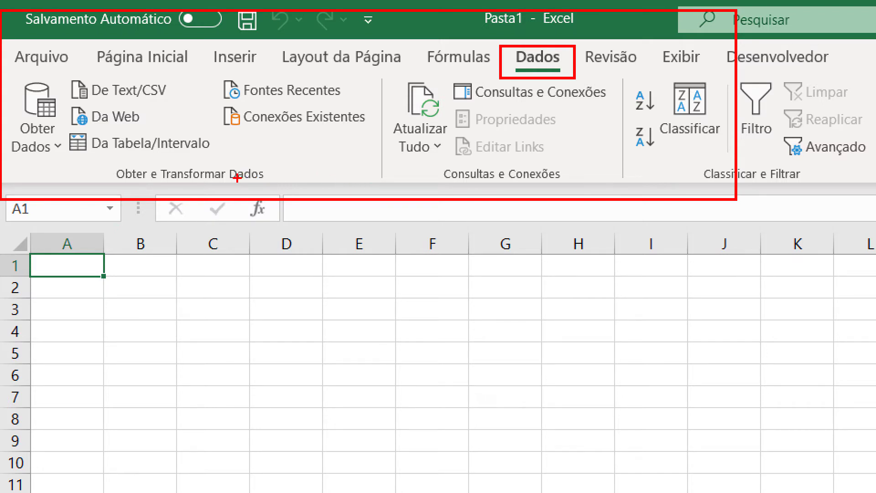
{"action": "mouse_move", "coordinate": [13, 73]}
{"action": "left_mouse_down"}
{"action": "mouse_move", "coordinate": [69, 94]}
{"action": "mouse_move", "coordinate": [187, 175]}
{"action": "mouse_move", "coordinate": [222, 172]}
{"action": "left_mouse_up"}
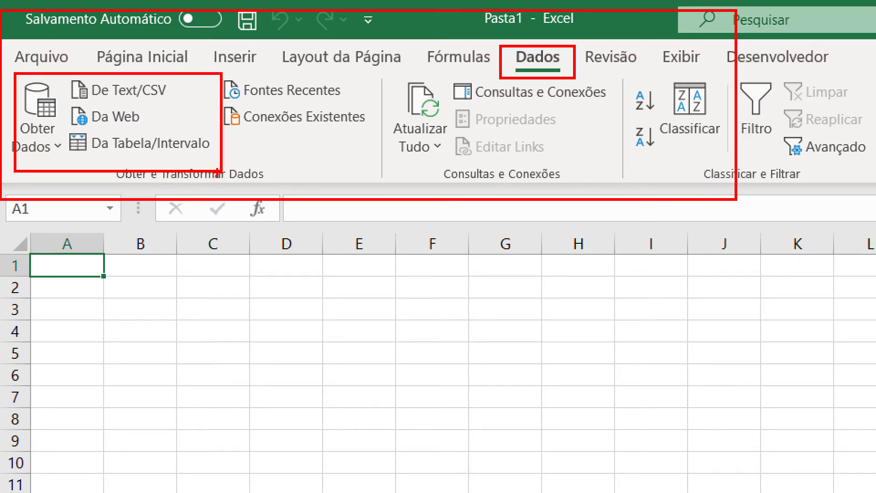
{"action": "key", "text": "Escape"}
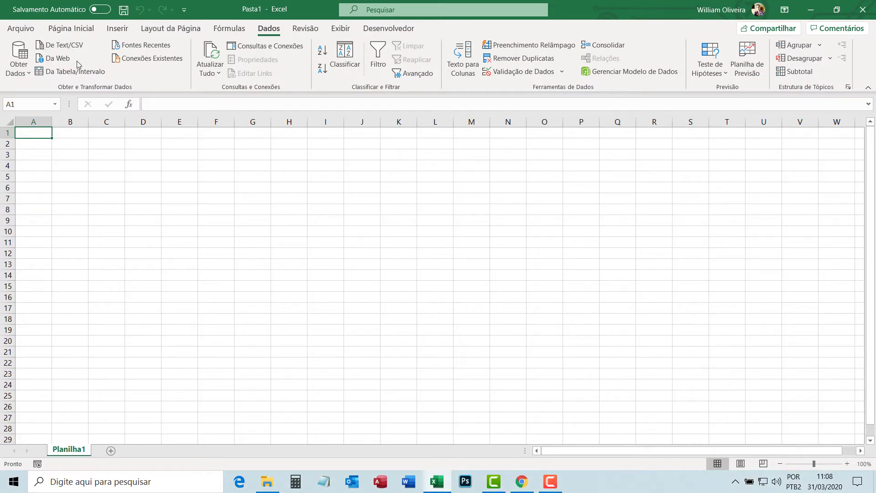
{"action": "key", "text": "ctrl+1"}
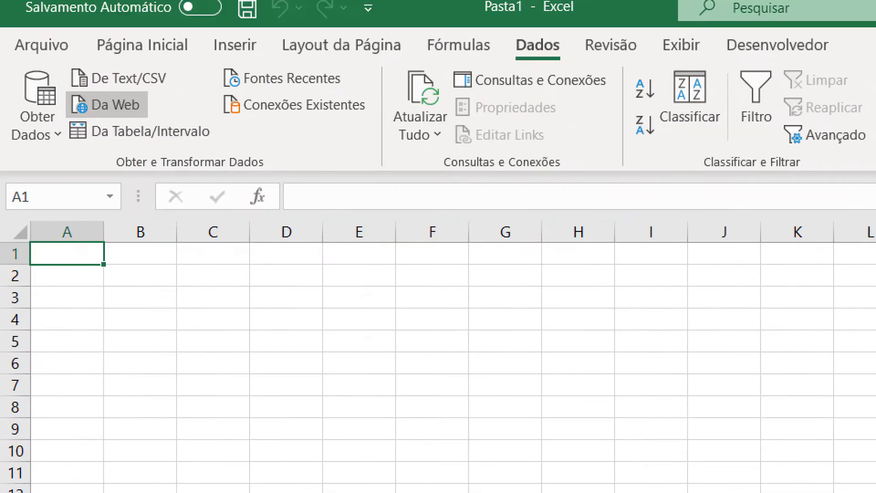
{"action": "left_click", "coordinate": [4, 3]}
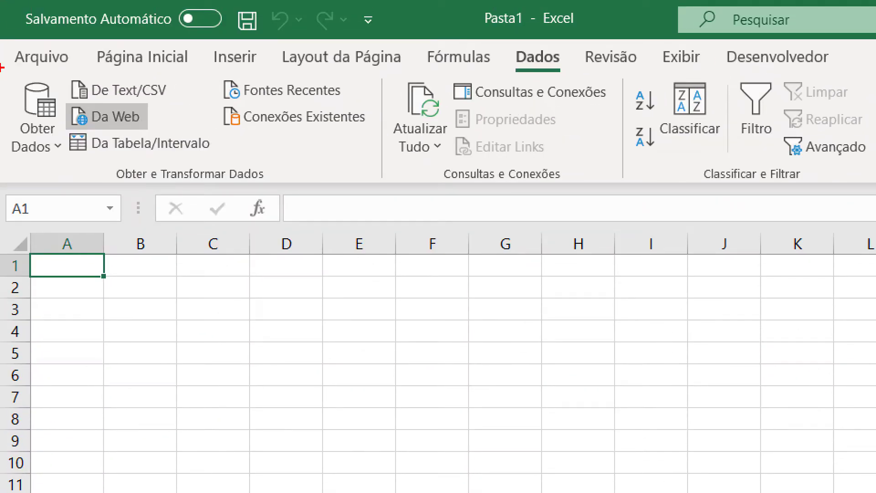
{"action": "left_click_drag", "start_coordinate": [60, 98], "coordinate": [163, 130]}
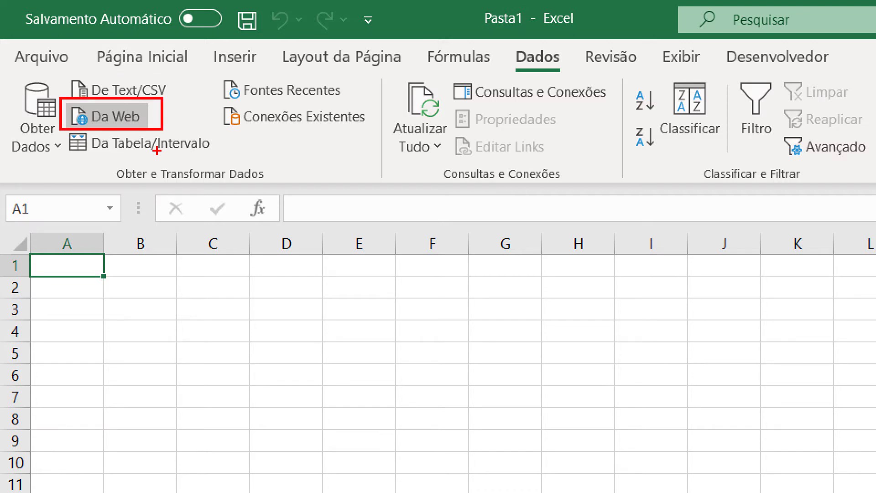
{"action": "key", "text": "Escape"}
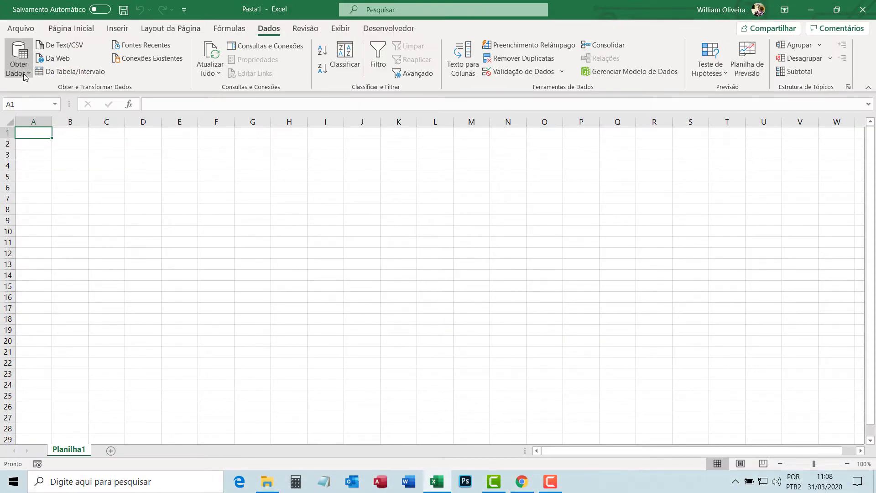
{"action": "left_click", "coordinate": [26, 73]}
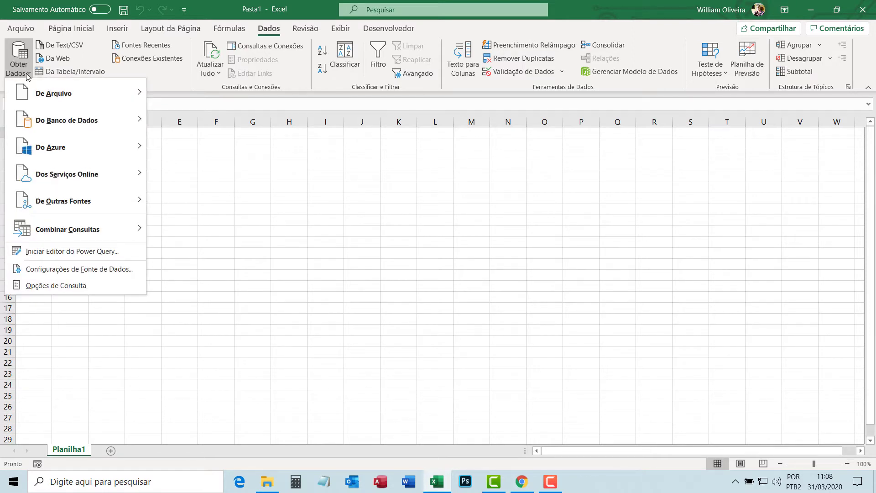
{"action": "mouse_move", "coordinate": [69, 99]}
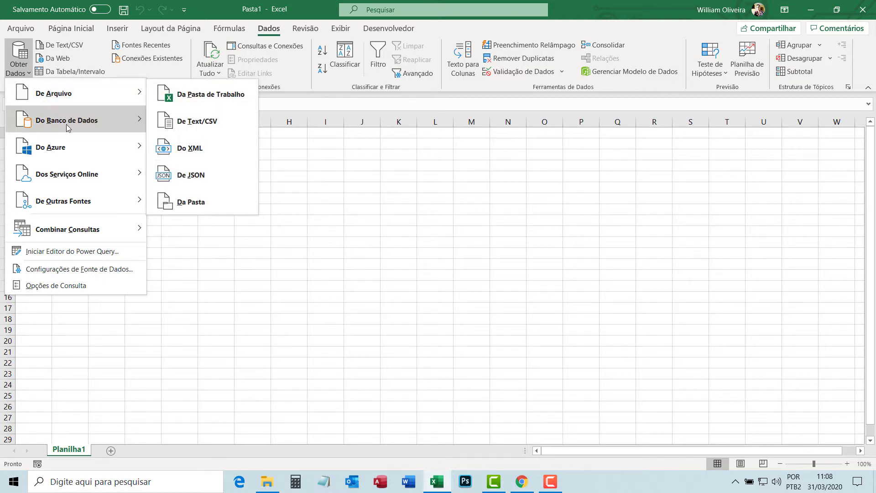
{"action": "mouse_move", "coordinate": [68, 124]}
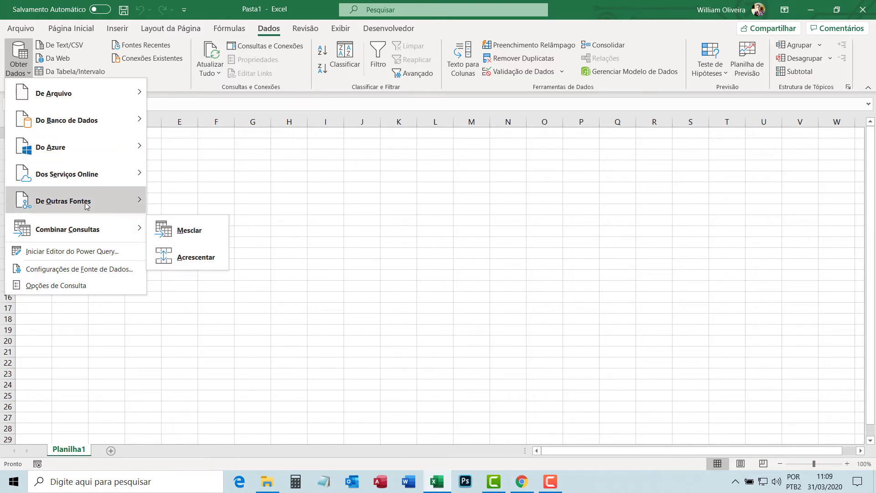
{"action": "mouse_move", "coordinate": [87, 206]}
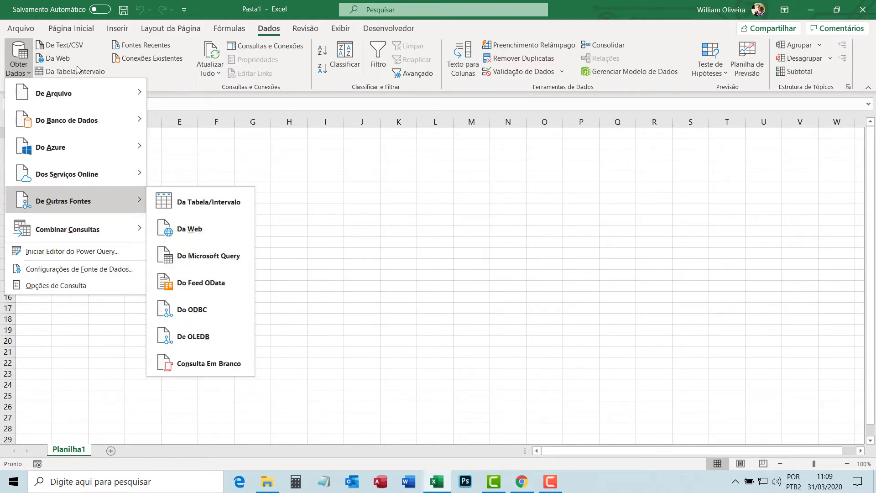
Start a web data import in Básico mode and connect it to the conversion table page's URL copied from Chrome
{"action": "left_click", "coordinate": [58, 64]}
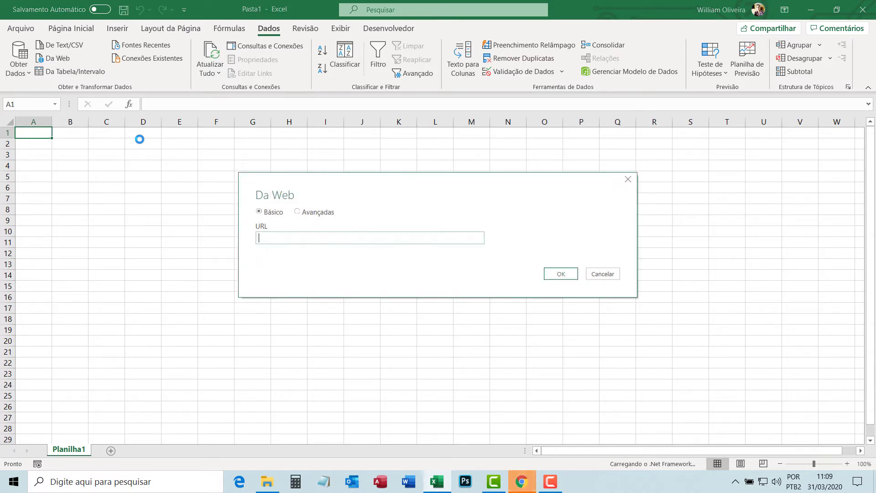
{"action": "left_click", "coordinate": [298, 213]}
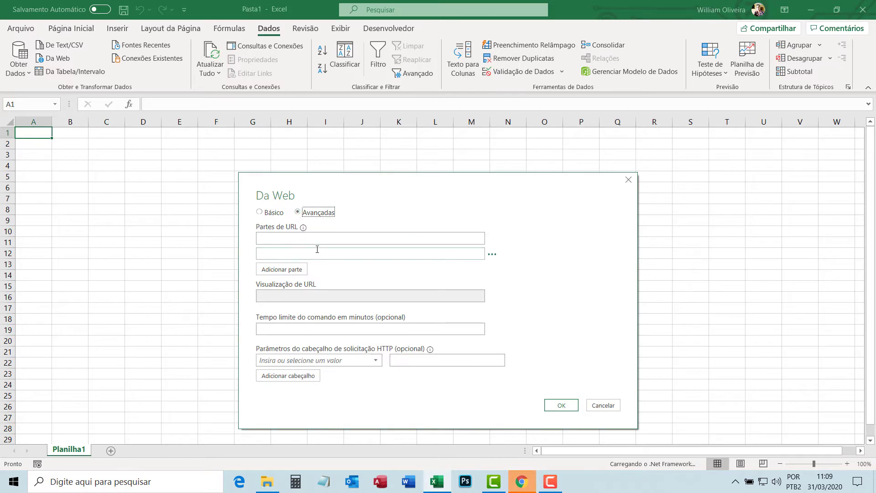
{"action": "left_click", "coordinate": [266, 213]}
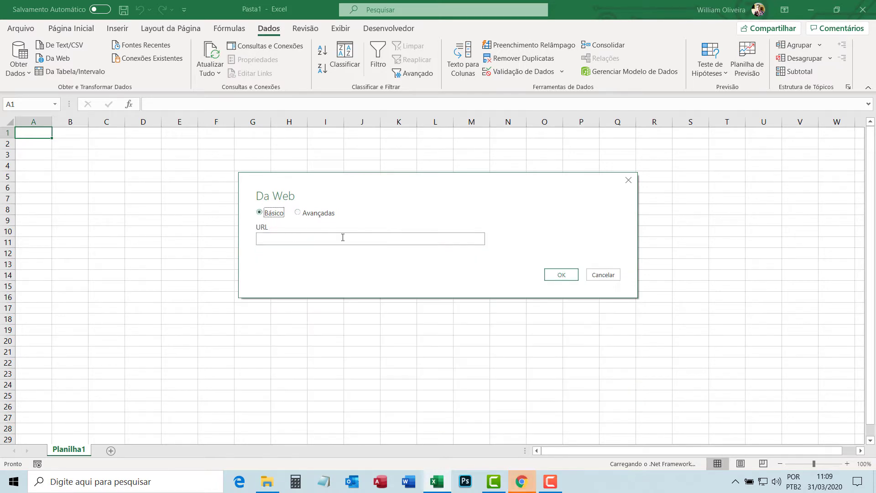
{"action": "left_click", "coordinate": [524, 484]}
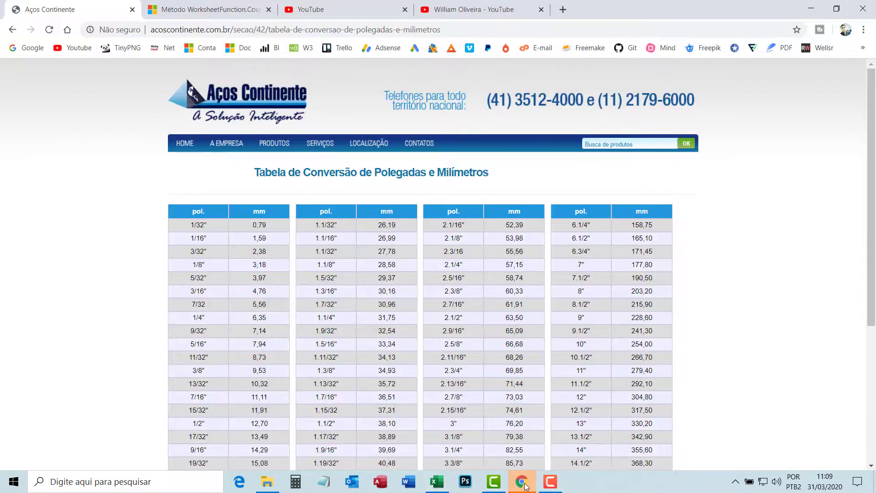
{"action": "left_click", "coordinate": [236, 27]}
{"action": "key", "text": "ctrl+c"}
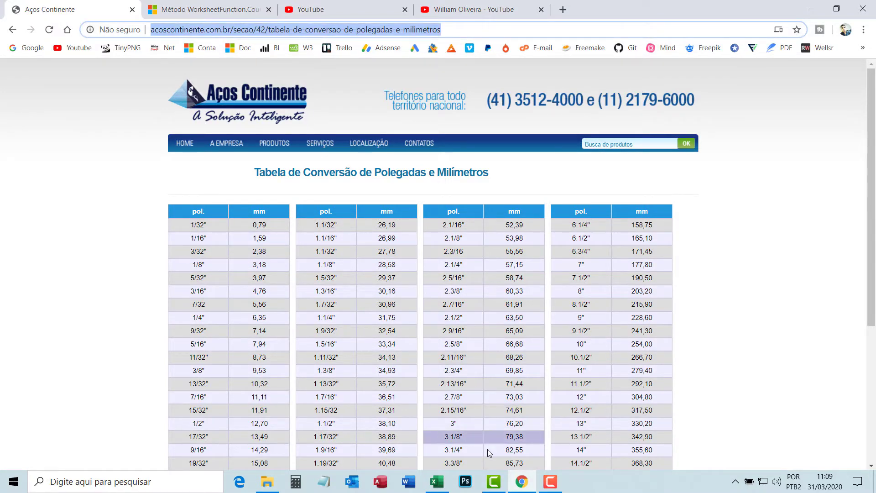
{"action": "left_click", "coordinate": [440, 484]}
{"action": "left_click", "coordinate": [298, 239]}
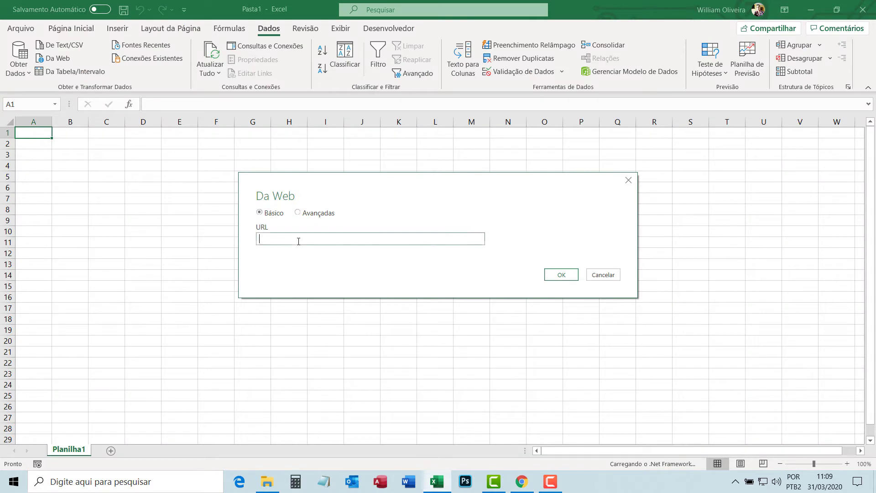
{"action": "key", "text": "ctrl+v"}
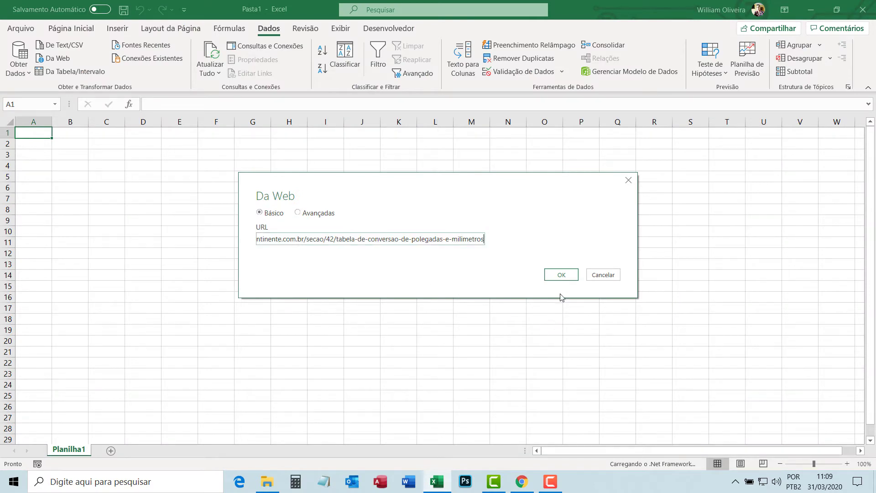
{"action": "left_click", "coordinate": [561, 277]}
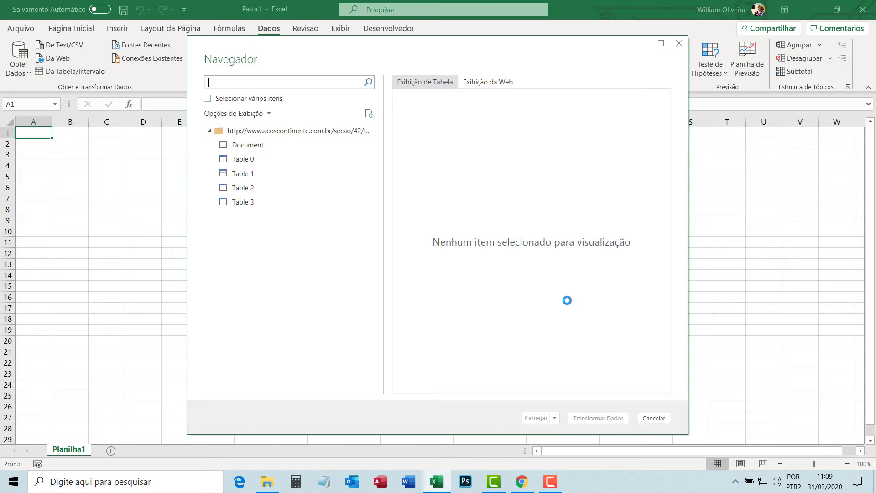
Preview Document, Table 0, Table 1 and Table 2 from the web source and compare them with the tables on the Chrome page
{"action": "left_click", "coordinate": [266, 146]}
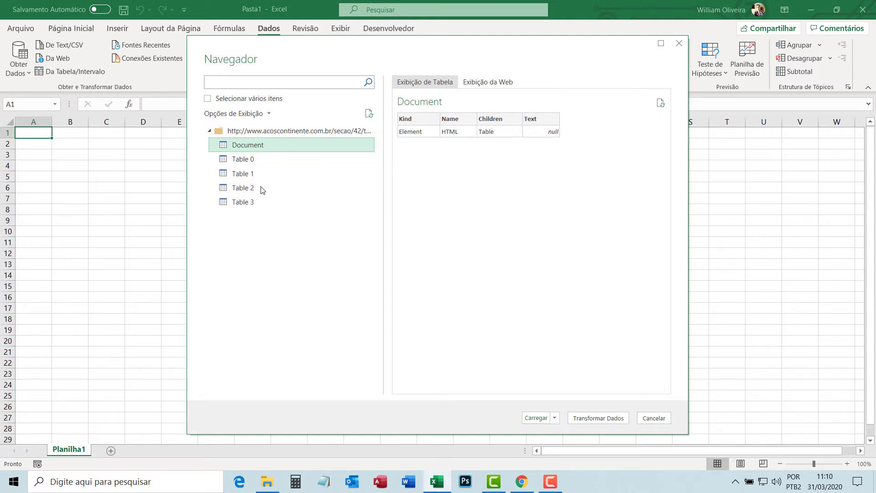
{"action": "left_click", "coordinate": [245, 163]}
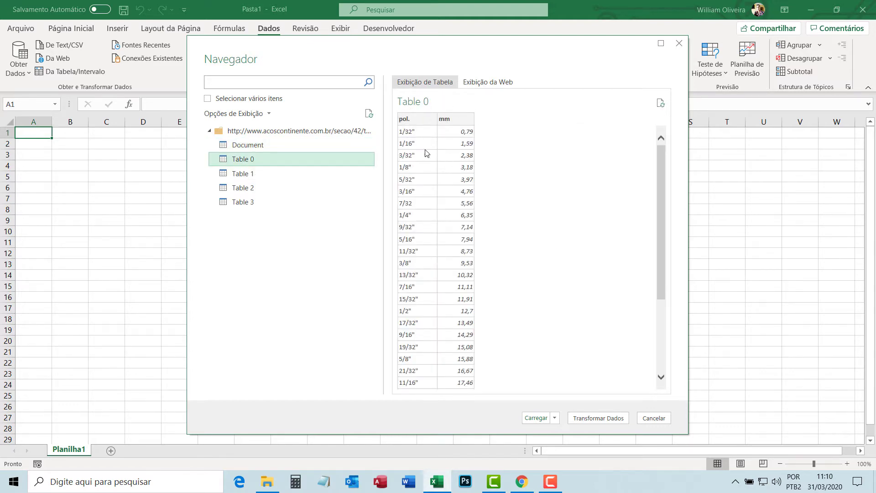
{"action": "key", "text": "alt+Tab"}
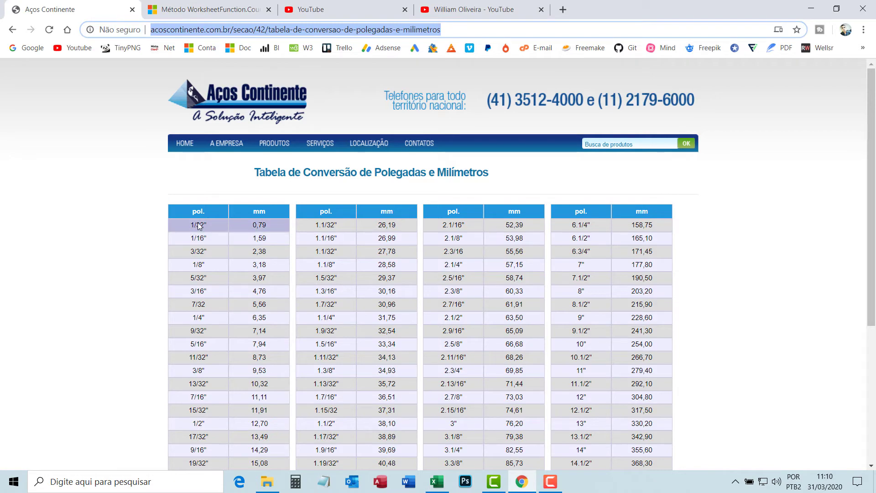
{"action": "key", "text": "alt+Tab"}
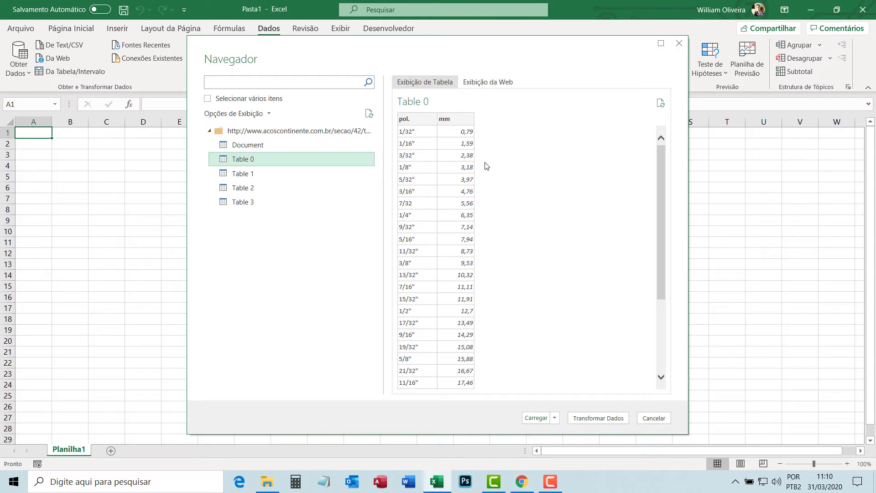
{"action": "left_click", "coordinate": [250, 178]}
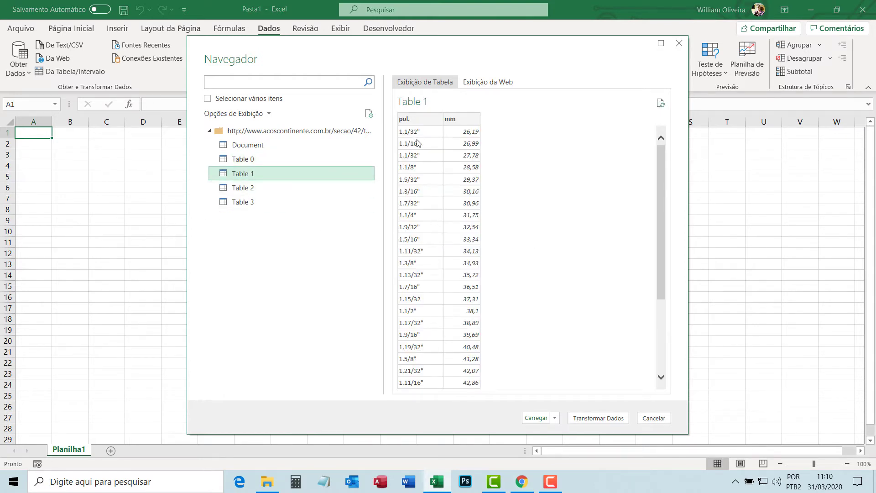
{"action": "key", "text": "alt+Tab"}
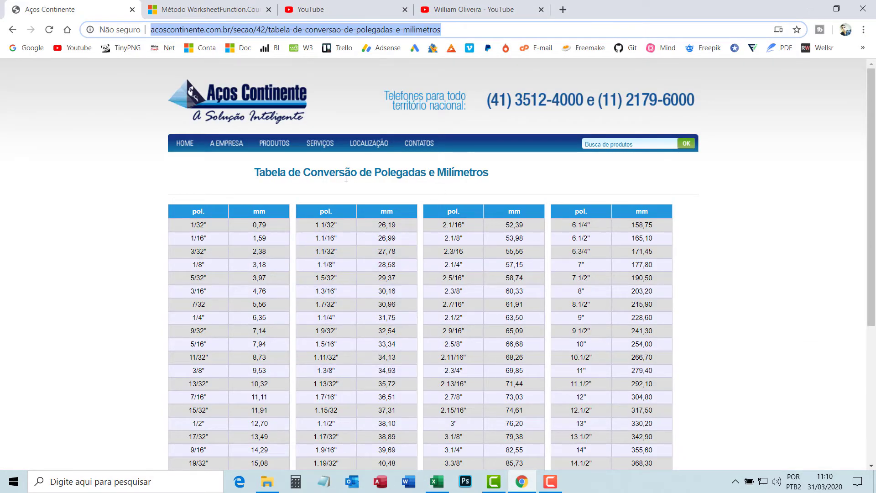
{"action": "key", "text": "alt+Tab"}
{"action": "left_click", "coordinate": [243, 187]}
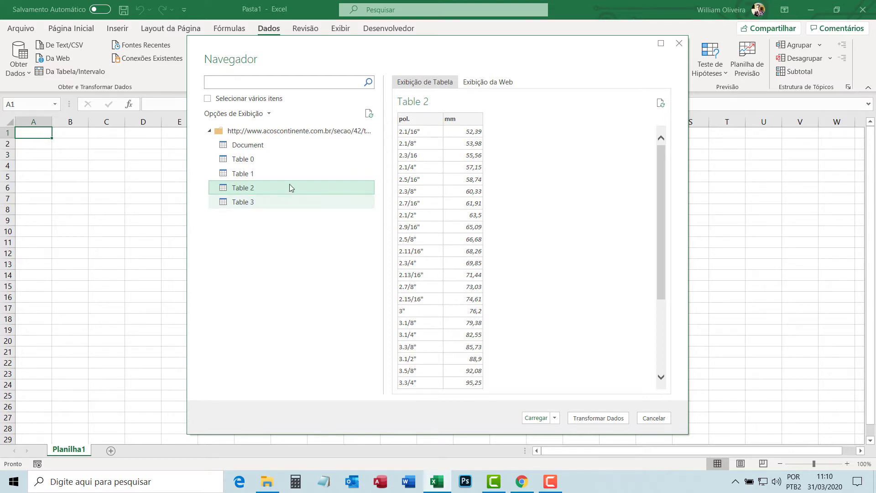
{"action": "left_click", "coordinate": [243, 158]}
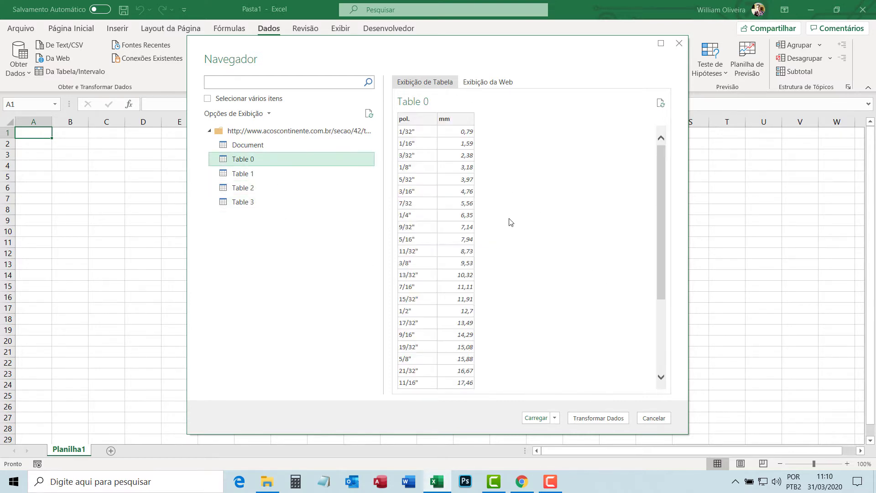
{"action": "left_click", "coordinate": [255, 178]}
Open Table 0 for transformation in the Power Query Editor and maximize the editor window
{"action": "left_click", "coordinate": [250, 161]}
{"action": "left_click", "coordinate": [609, 422]}
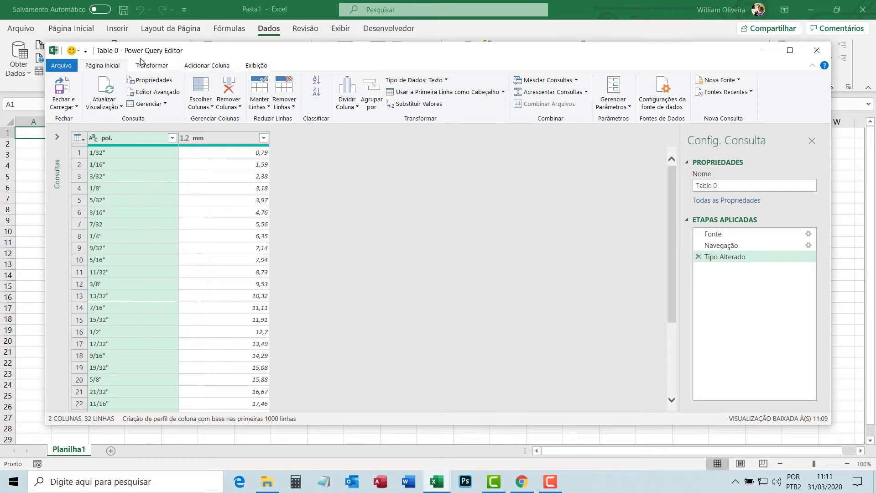
{"action": "left_click", "coordinate": [789, 50]}
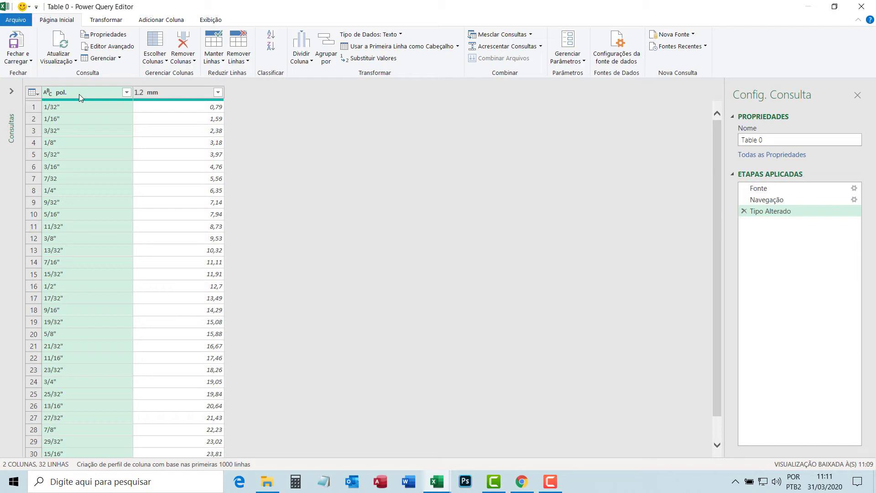
Close the Power Query Editor and load Table 0 as a table into the existing worksheet at cell A1
{"action": "left_click", "coordinate": [31, 61]}
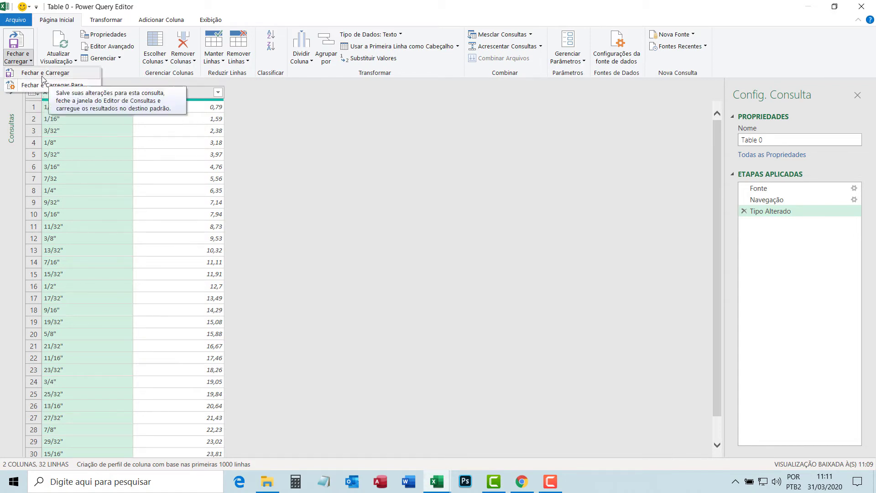
{"action": "left_click", "coordinate": [45, 74]}
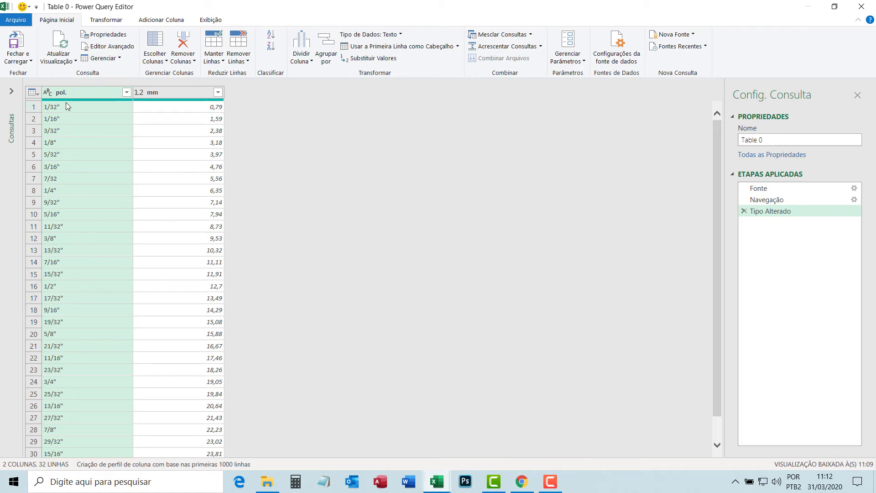
{"action": "left_click", "coordinate": [28, 61]}
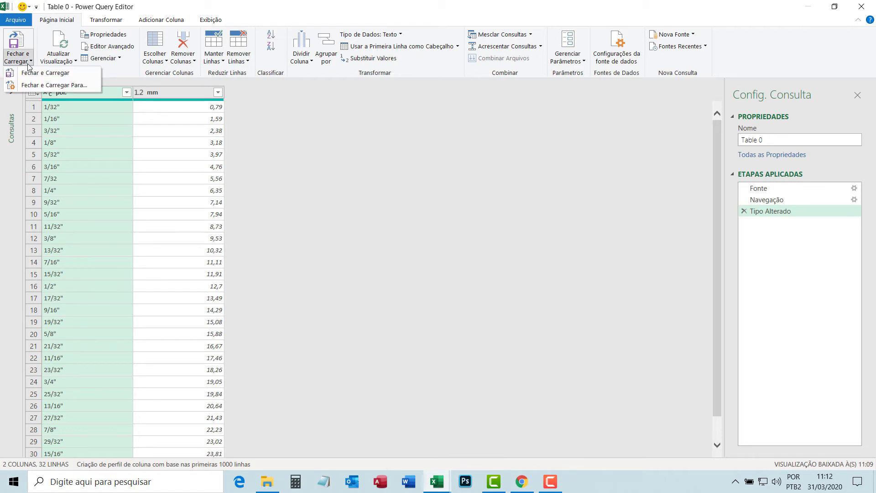
{"action": "left_click", "coordinate": [46, 86]}
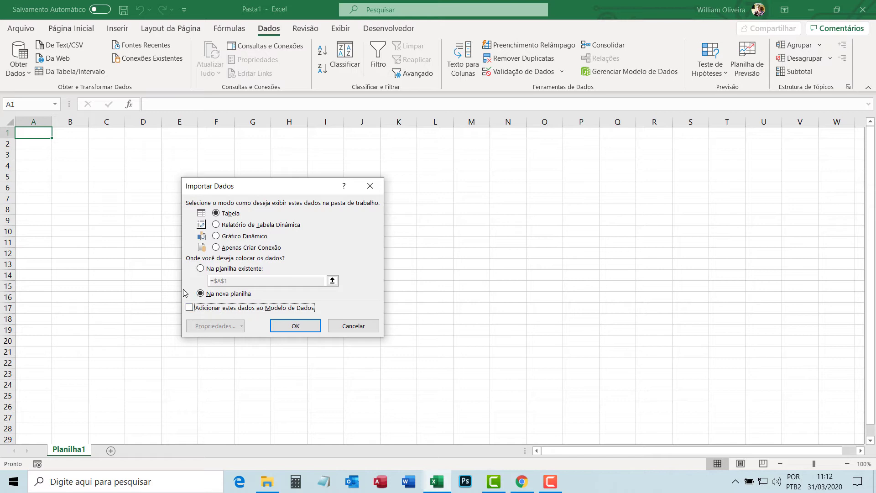
{"action": "left_click", "coordinate": [201, 268]}
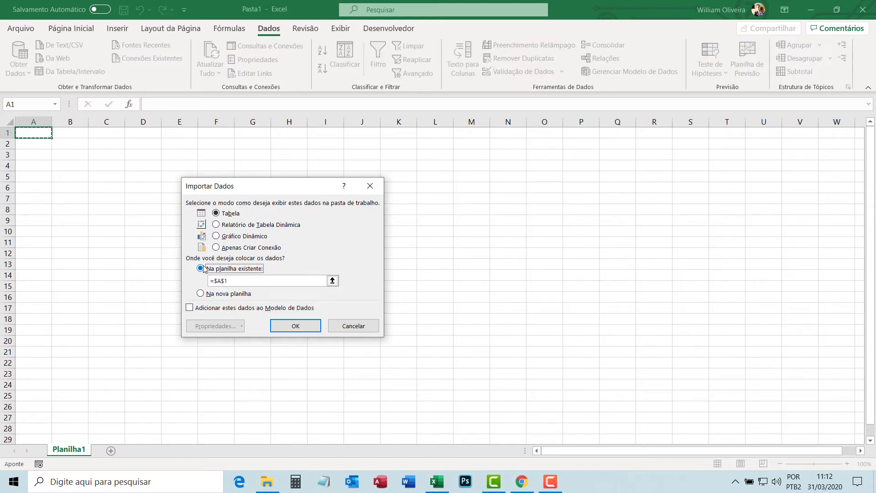
{"action": "left_click", "coordinate": [201, 293]}
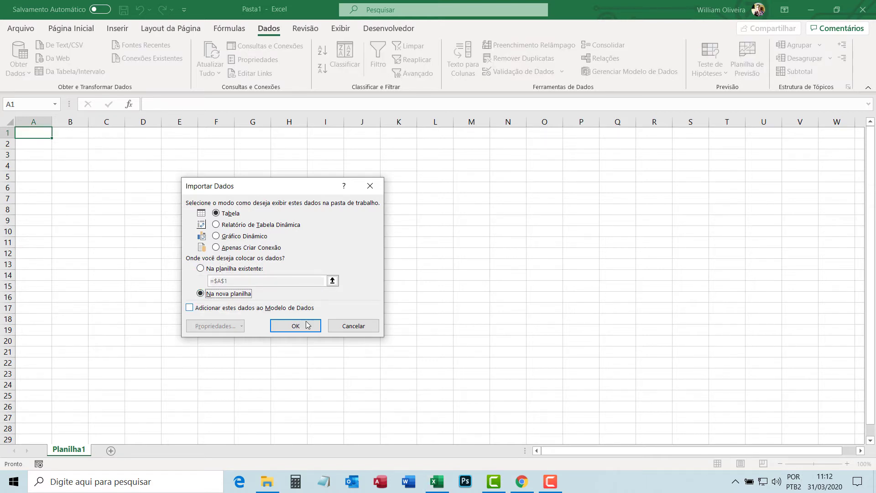
{"action": "left_click", "coordinate": [203, 268]}
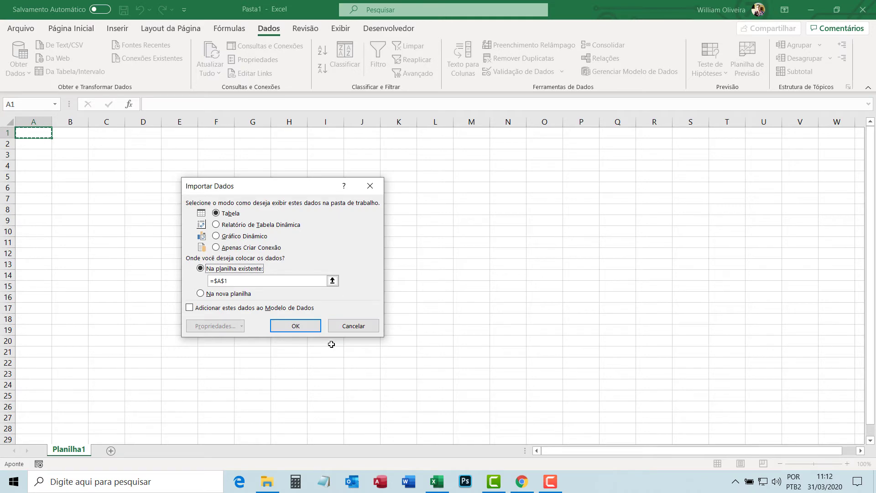
{"action": "left_click", "coordinate": [301, 326]}
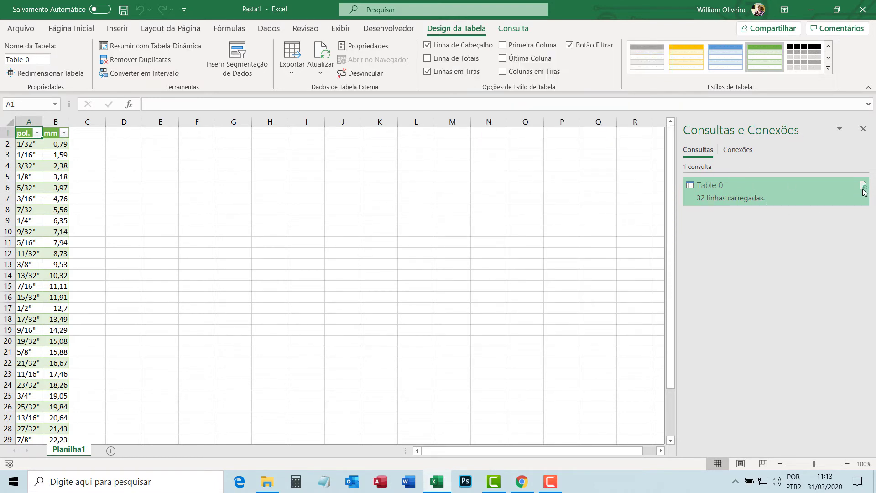
Check the loaded query's details, close the Consultas e Conexões pane, and widen columns A and B
{"action": "mouse_move", "coordinate": [863, 190]}
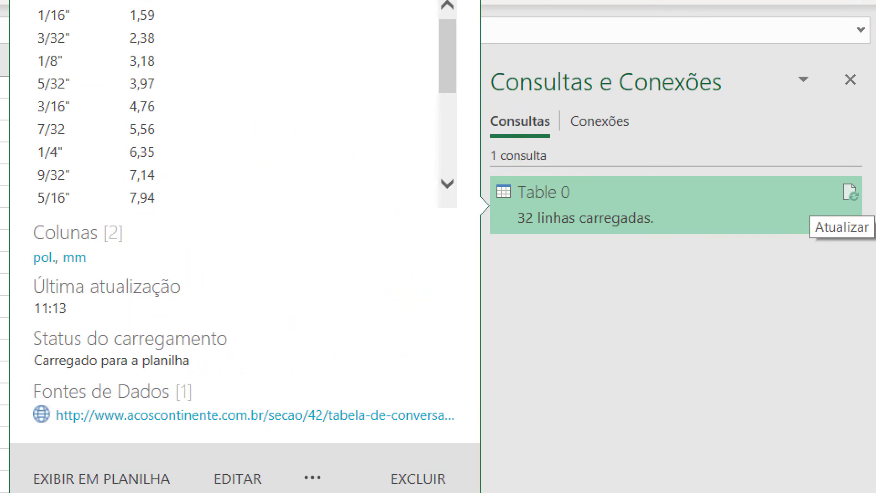
{"action": "left_click_drag", "start_coordinate": [829, 171], "coordinate": [875, 212]}
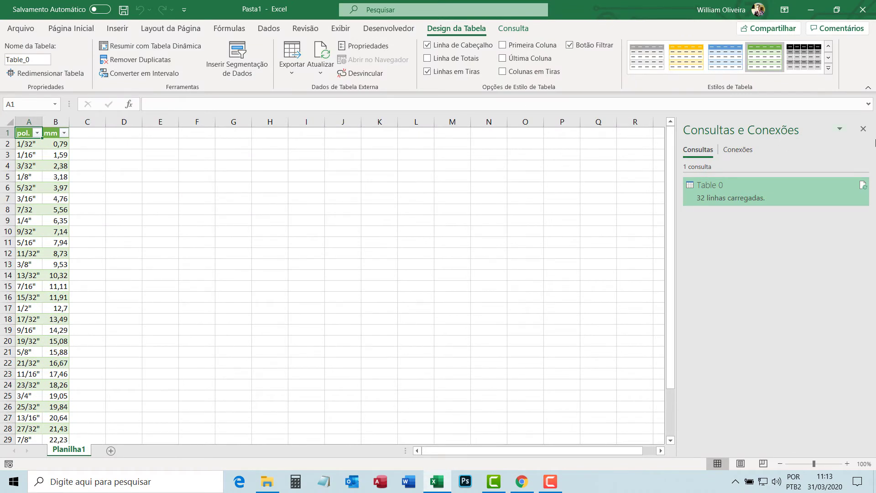
{"action": "left_click", "coordinate": [860, 133]}
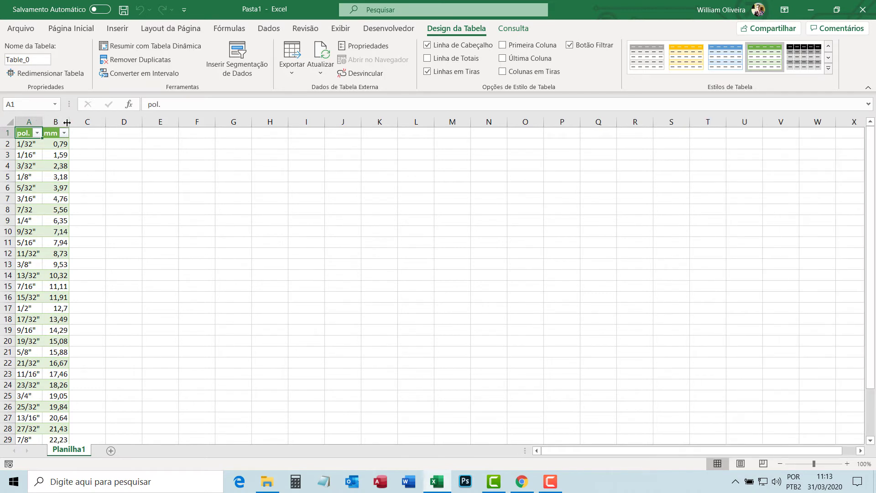
{"action": "left_click", "coordinate": [33, 119]}
{"action": "left_click_drag", "start_coordinate": [33, 118], "coordinate": [90, 121]}
{"action": "left_click", "coordinate": [85, 169]}
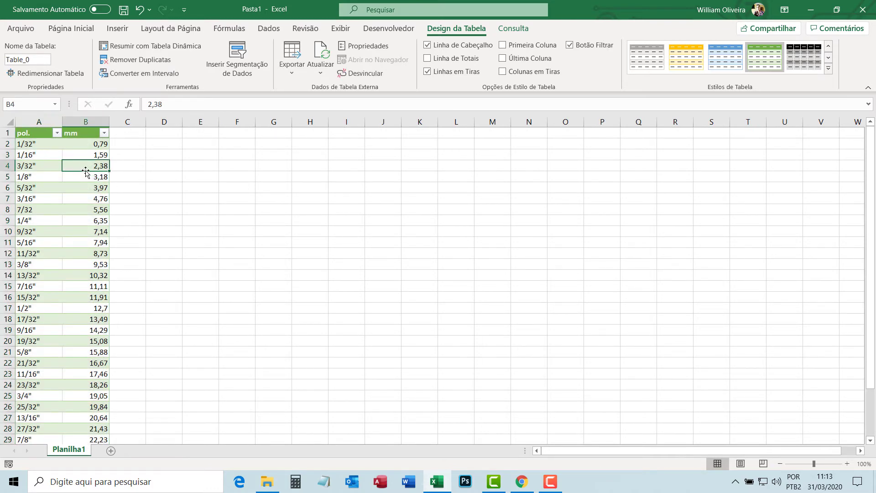
Compare the imported inch and millimetre values with the source table, including the 7/32 entry in column A
{"action": "key", "text": "alt+Tab"}
{"action": "key", "text": "alt+Tab"}
{"action": "left_click", "coordinate": [47, 145]}
{"action": "left_click", "coordinate": [50, 153]}
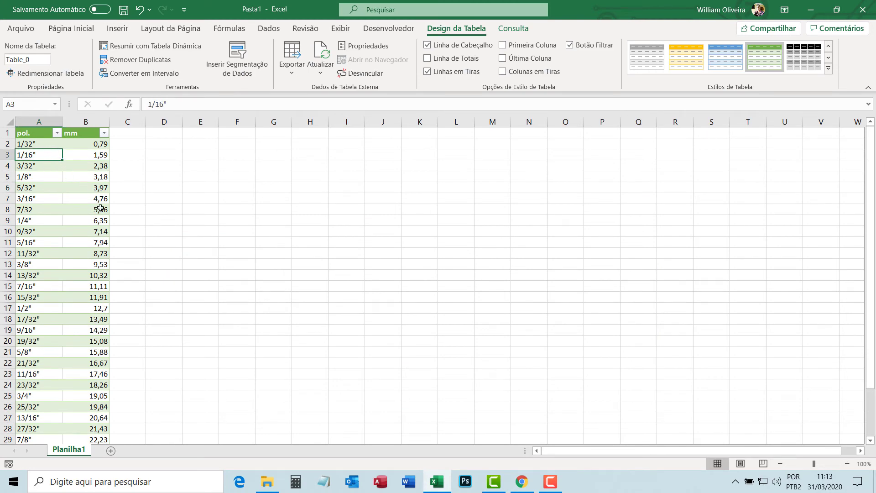
{"action": "left_click", "coordinate": [21, 212]}
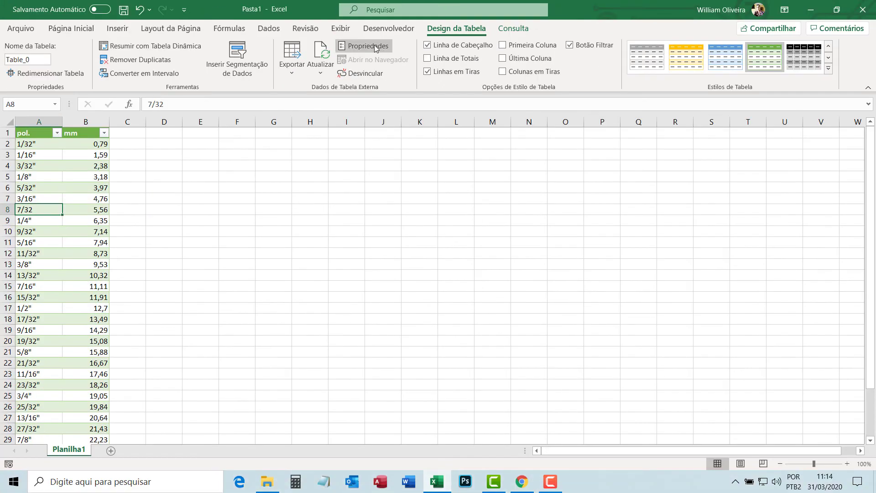
Examine the external data properties of the imported table and dismiss the dialog
{"action": "left_click", "coordinate": [350, 59]}
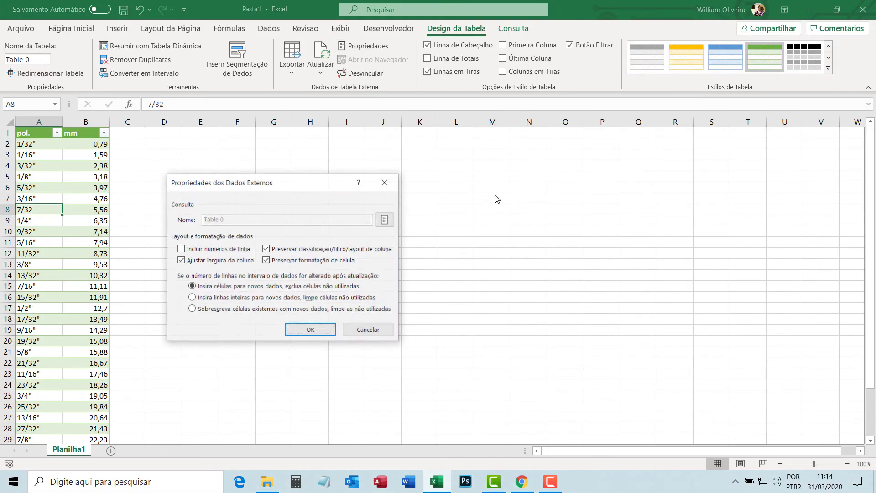
{"action": "left_click_drag", "start_coordinate": [258, 187], "coordinate": [291, 182]}
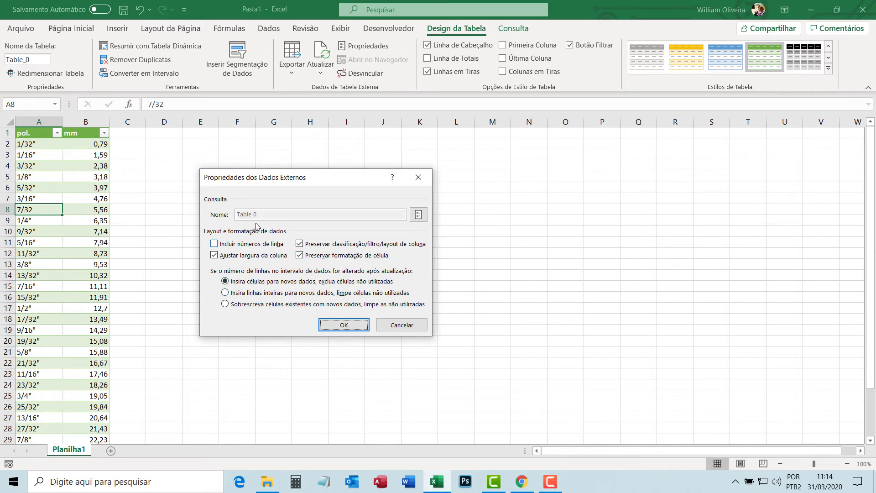
{"action": "left_click", "coordinate": [401, 327]}
Open the query's connection properties and try turning off background refresh and turning on refresh when the file opens
{"action": "left_click", "coordinate": [319, 73]}
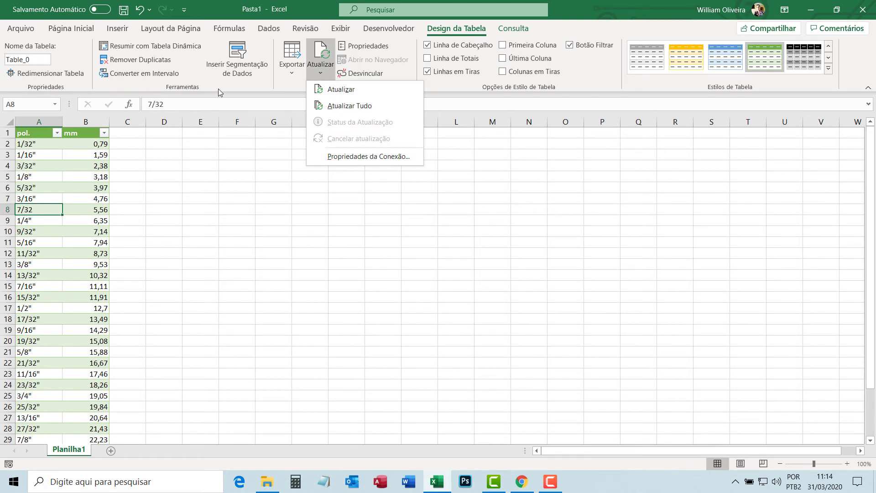
{"action": "left_click", "coordinate": [189, 87]}
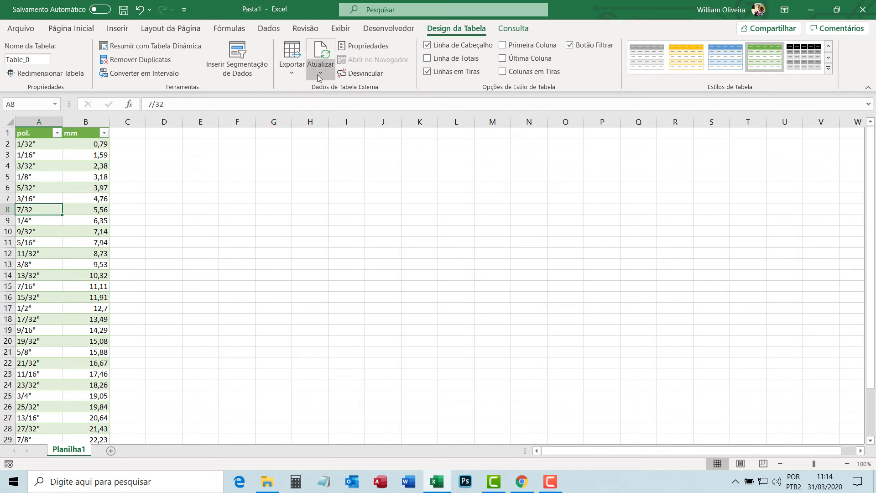
{"action": "left_click", "coordinate": [318, 75]}
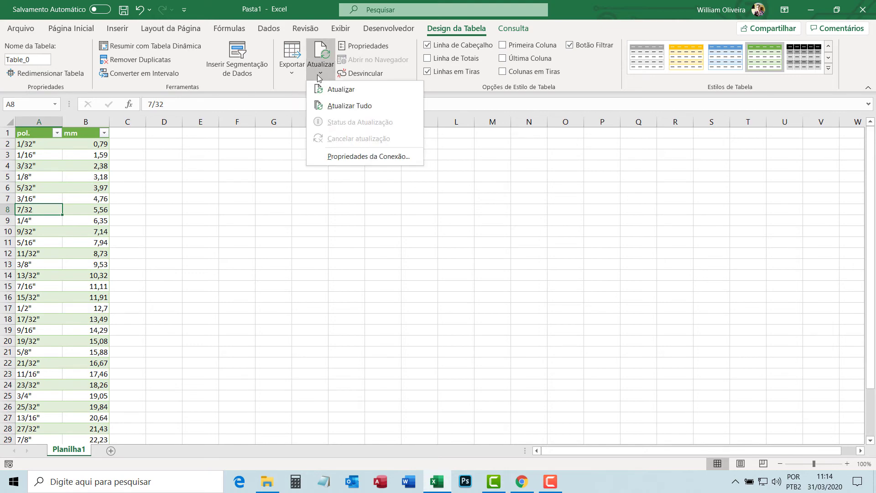
{"action": "left_click", "coordinate": [379, 158]}
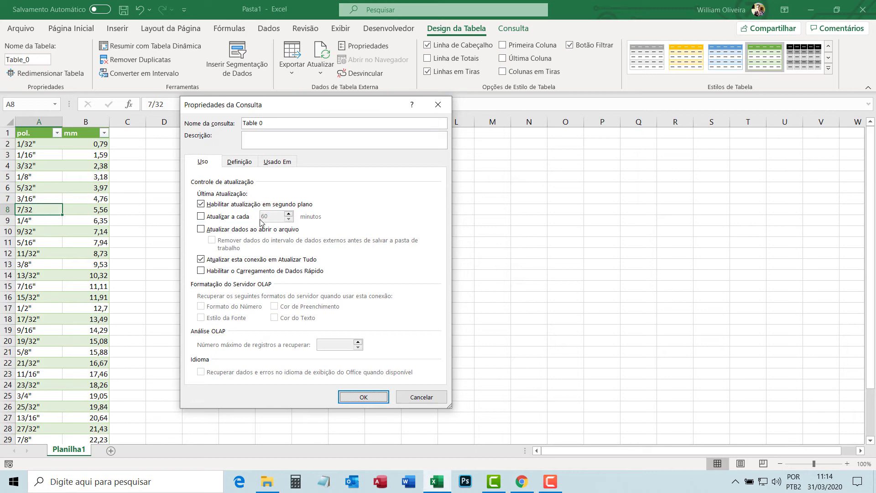
{"action": "left_click", "coordinate": [201, 204]}
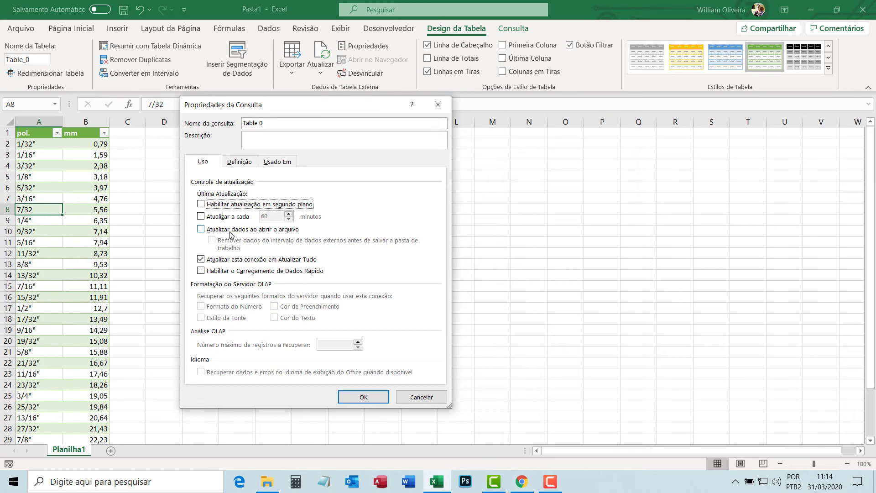
{"action": "left_click", "coordinate": [201, 229]}
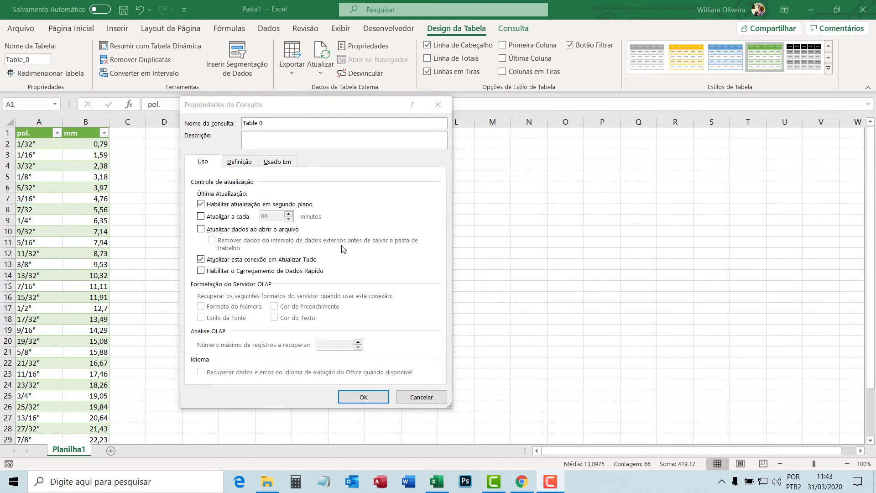
Examine the query's Definição and Uso settings, try the refresh-on-open option, and close the properties with that option off
{"action": "left_click", "coordinate": [240, 163]}
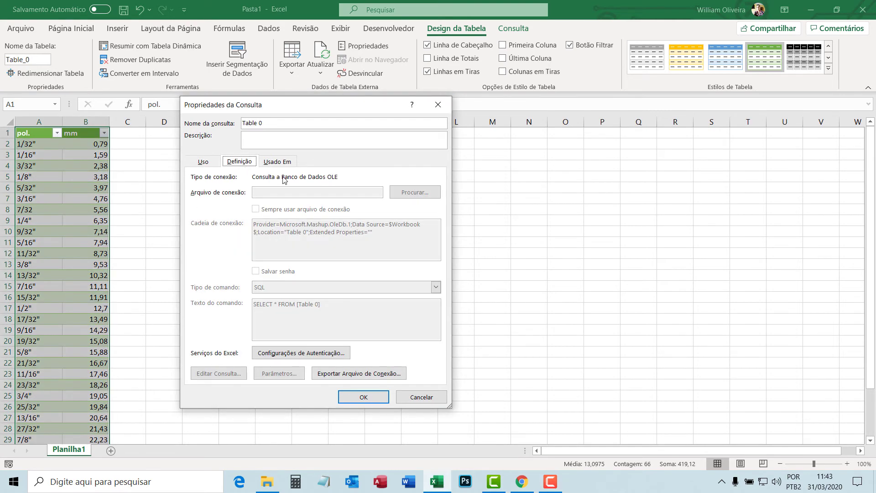
{"action": "left_click", "coordinate": [212, 164]}
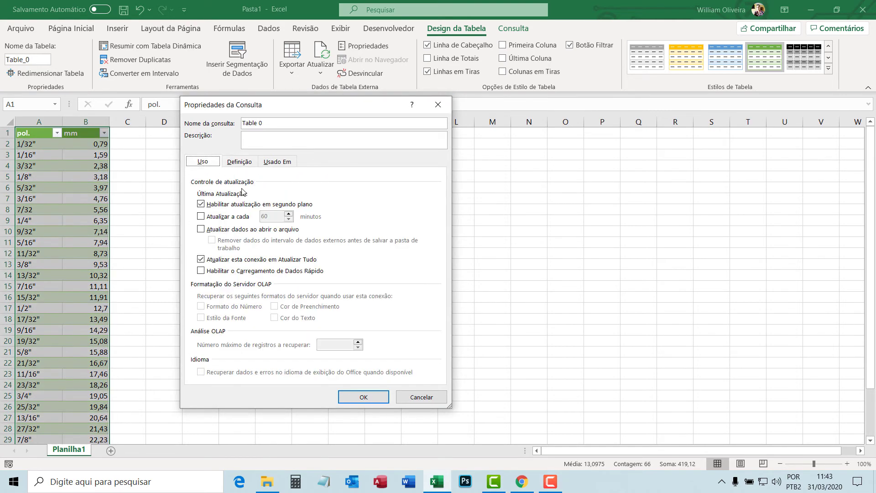
{"action": "left_click", "coordinate": [201, 230]}
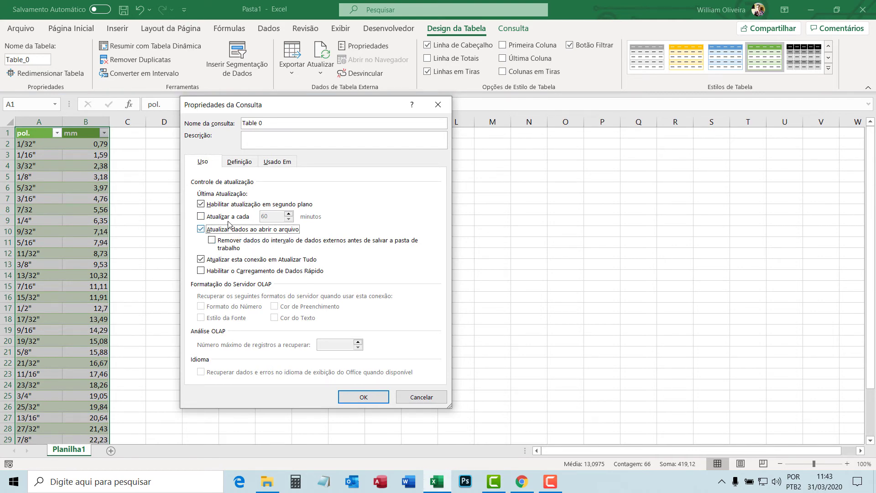
{"action": "left_click", "coordinate": [201, 230]}
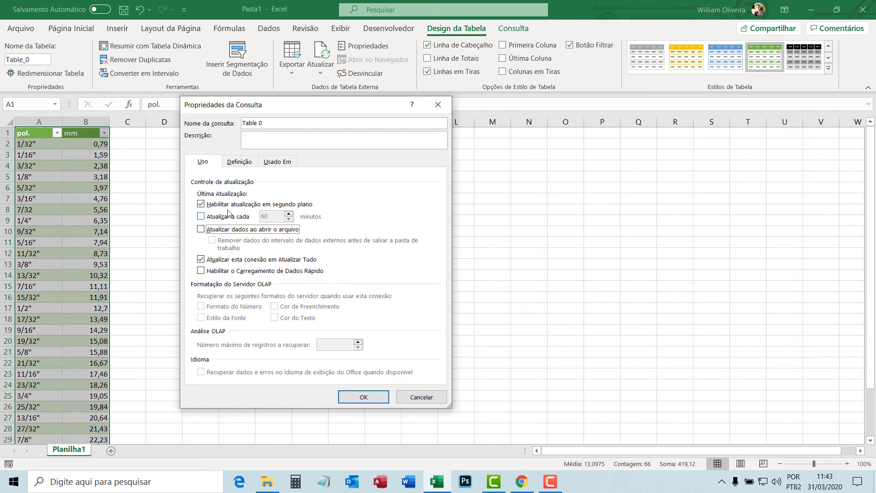
{"action": "left_click", "coordinate": [367, 393]}
{"action": "left_click", "coordinate": [208, 153]}
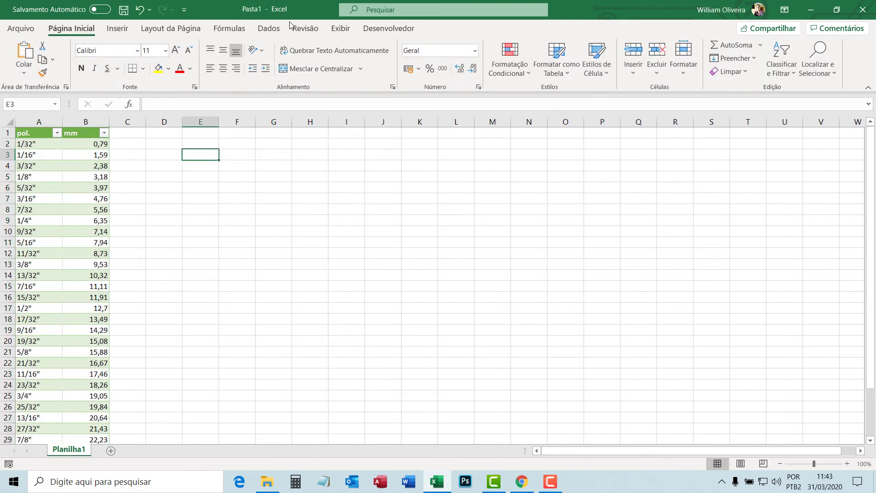
Save the workbook as the macro-enabled file "Extrair dados da web" in the Arquivos Excel folder of Macros VBA
{"action": "left_click", "coordinate": [124, 9]}
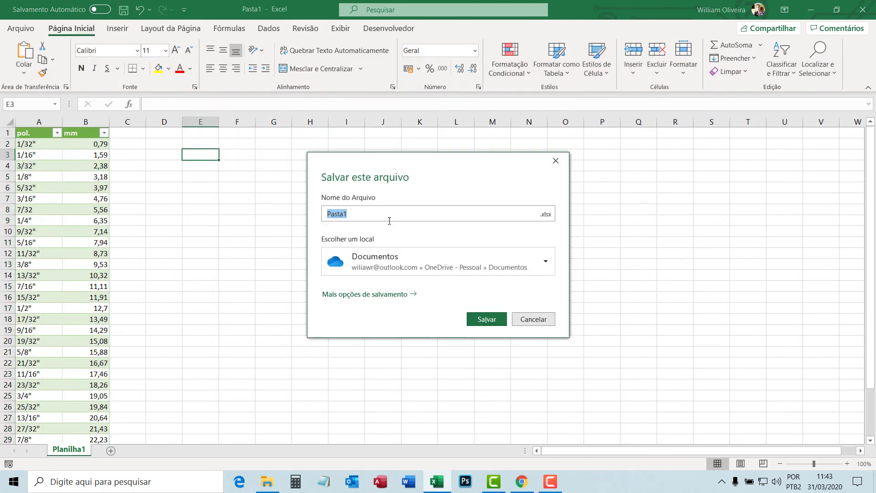
{"action": "left_click", "coordinate": [348, 295]}
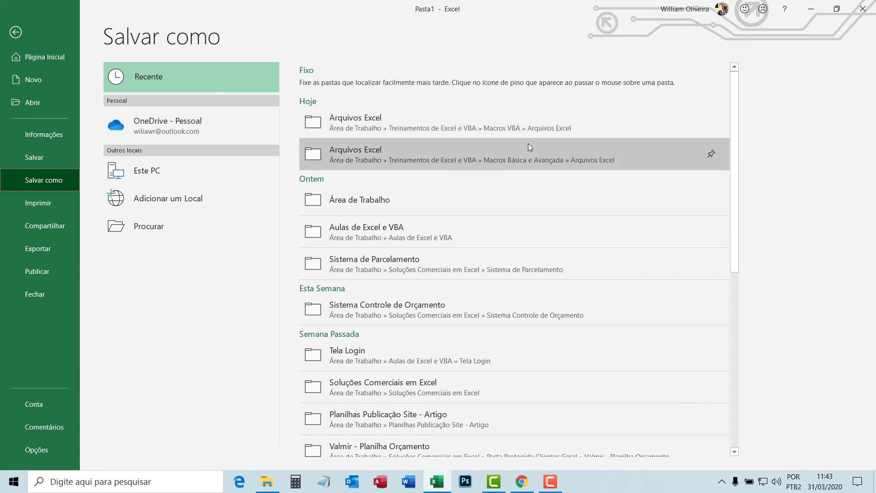
{"action": "left_click", "coordinate": [138, 218]}
{"action": "double_click", "coordinate": [194, 88]}
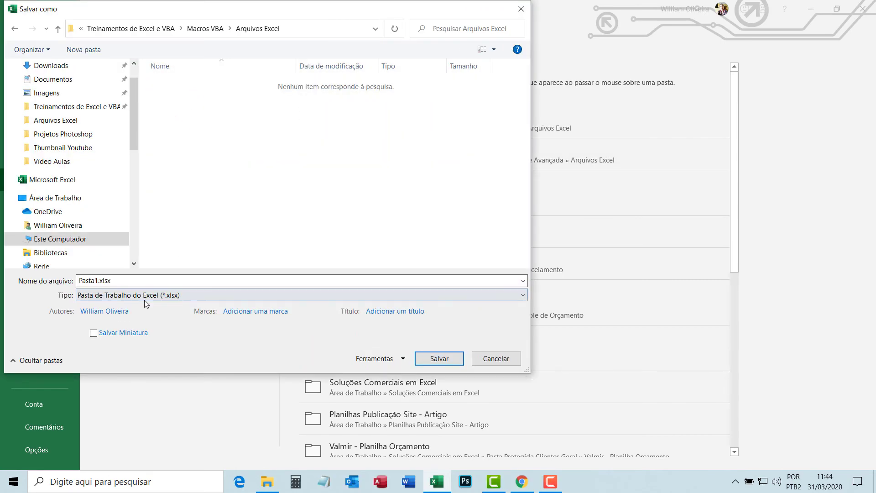
{"action": "left_click", "coordinate": [182, 295]}
{"action": "left_click", "coordinate": [193, 37]}
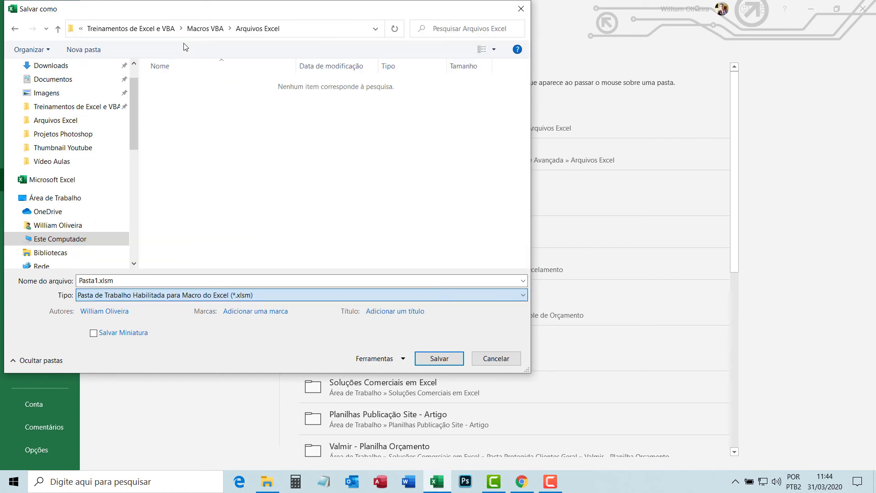
{"action": "left_click", "coordinate": [118, 281]}
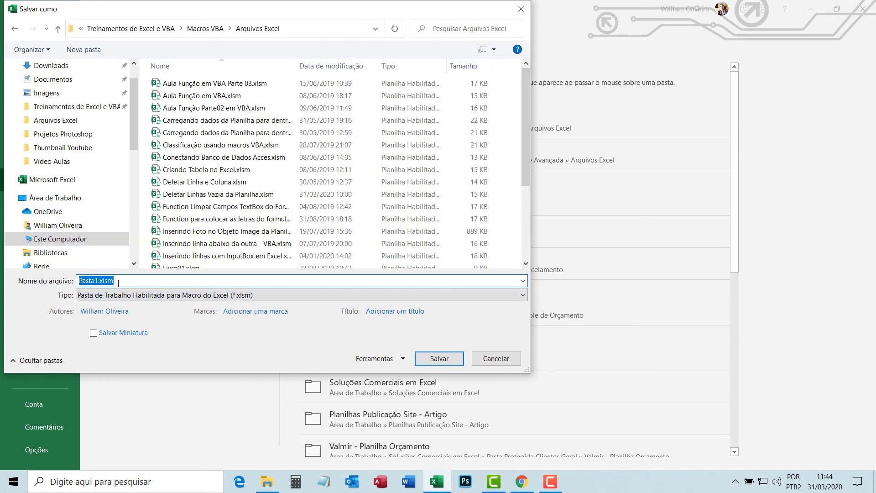
{"action": "type", "text": "Extrair dados da web"}
{"action": "left_click", "coordinate": [438, 358]}
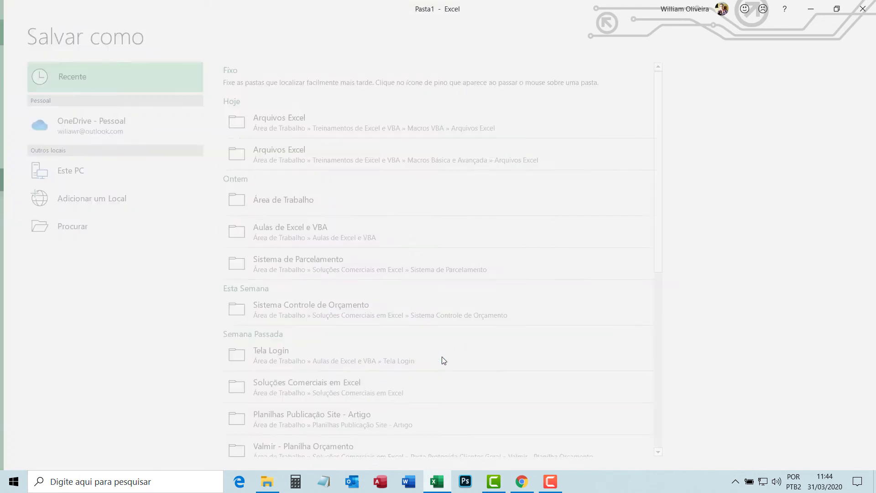
Close the workbook, switch to File Explorer and open the Arquivos Excel folder inside Treinamentos de Excel e VBA > Macros VBA
{"action": "left_click", "coordinate": [862, 9]}
{"action": "left_click", "coordinate": [266, 482]}
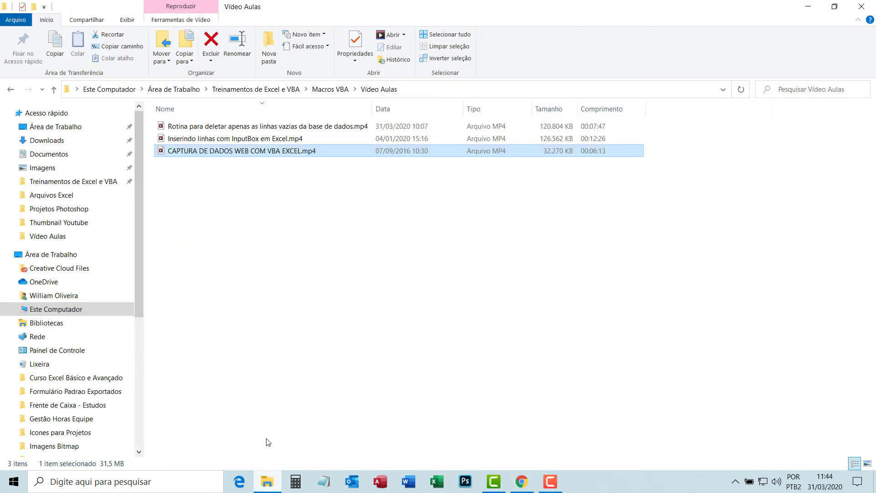
{"action": "left_click", "coordinate": [64, 182]}
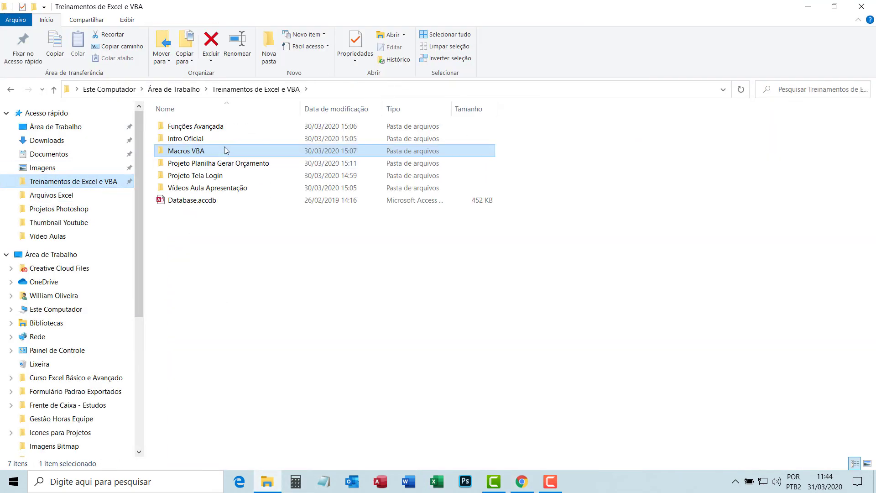
{"action": "double_click", "coordinate": [209, 150]}
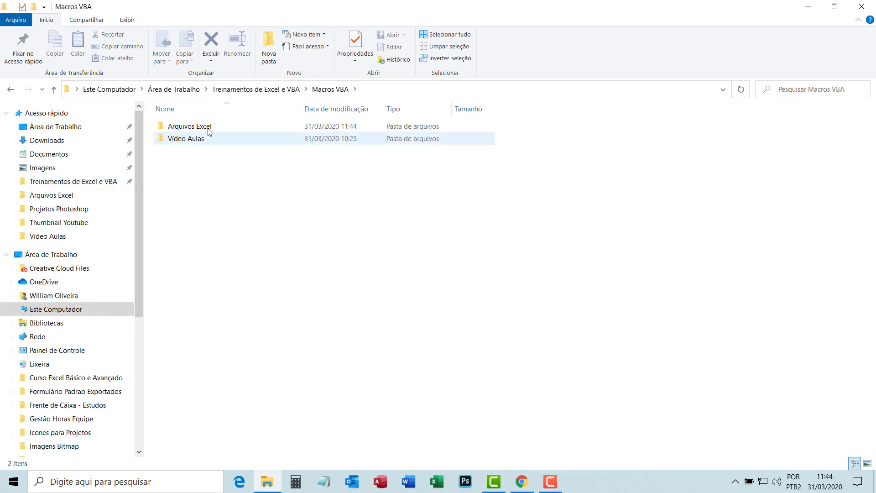
{"action": "double_click", "coordinate": [209, 131]}
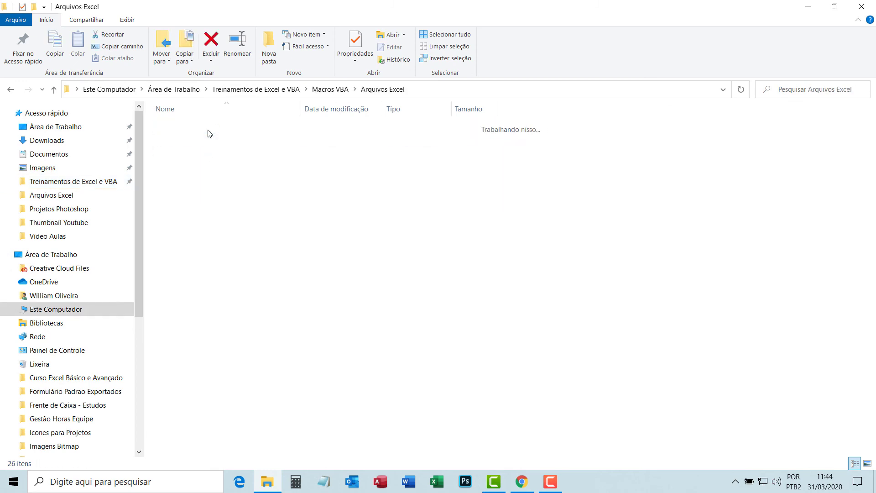
Sort the folder by modification date, reopen "Extrair dados da web.xlsm" and enable its external data connections
{"action": "left_click", "coordinate": [367, 109]}
{"action": "double_click", "coordinate": [235, 128]}
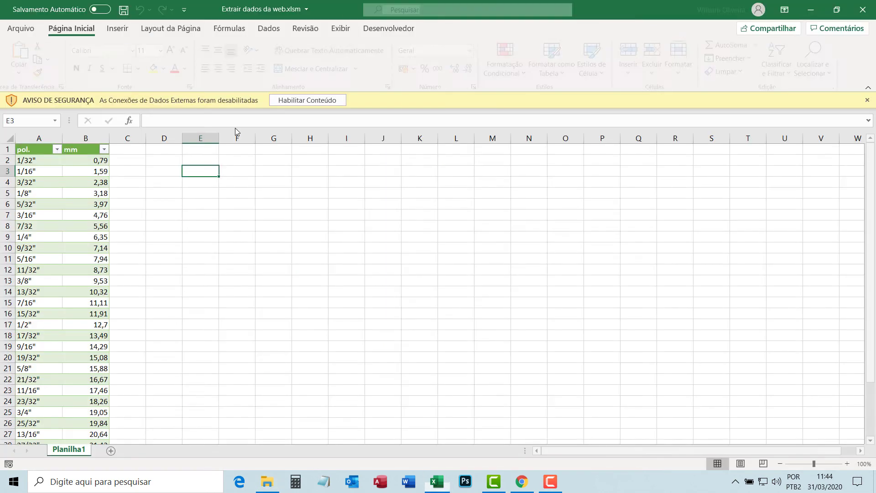
{"action": "left_click", "coordinate": [306, 100]}
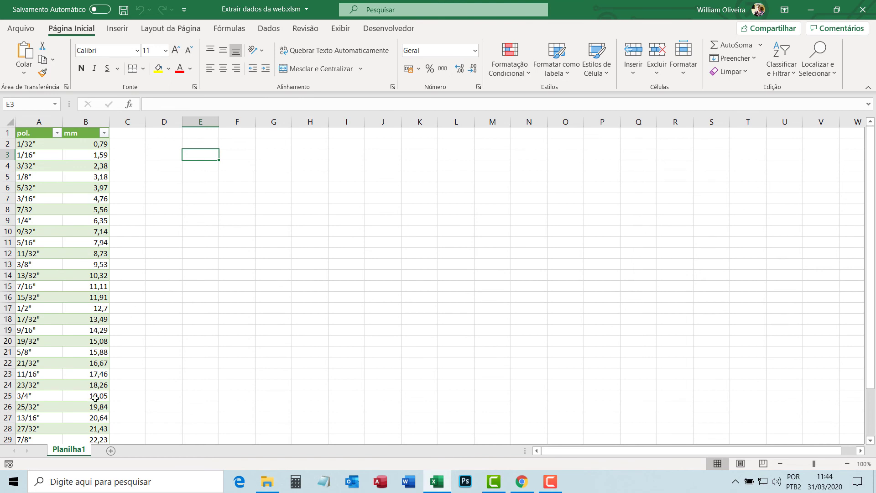
Refresh all the workbook's external data from the imported table with Atualizar Tudo
{"action": "left_click", "coordinate": [169, 286]}
{"action": "left_click", "coordinate": [141, 235]}
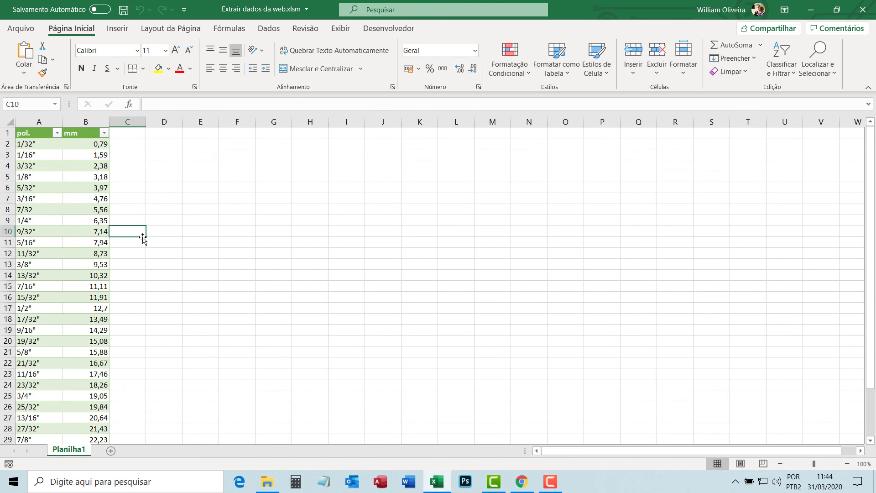
{"action": "left_click", "coordinate": [389, 30]}
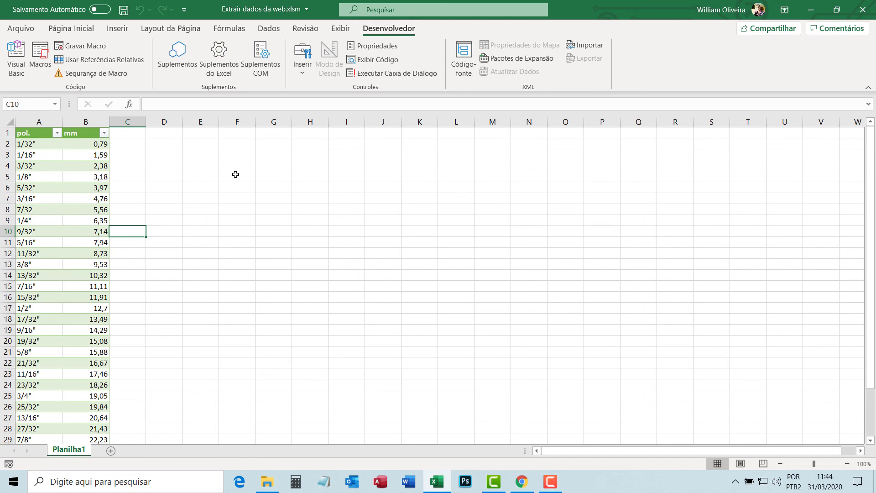
{"action": "left_click", "coordinate": [41, 217]}
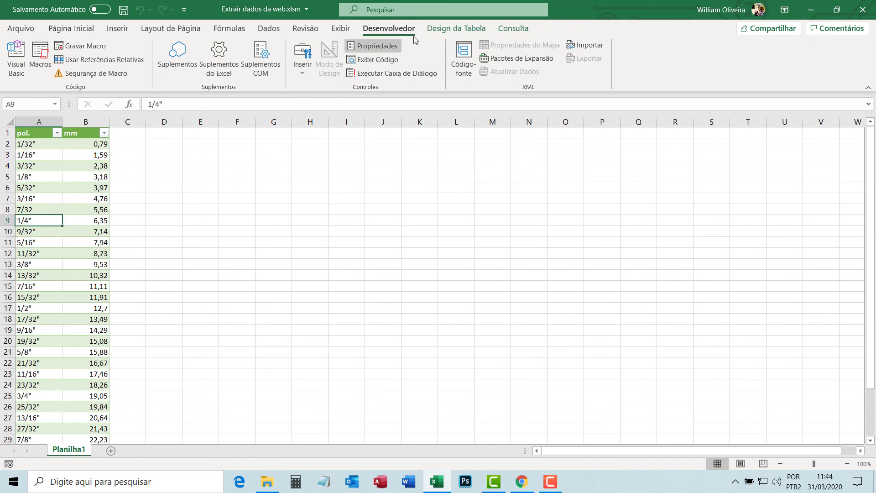
{"action": "left_click", "coordinate": [475, 31]}
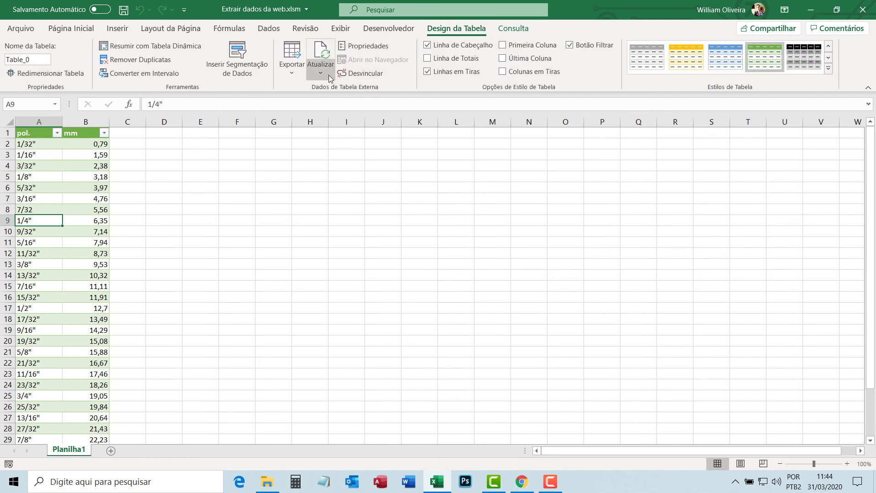
{"action": "left_click", "coordinate": [320, 70]}
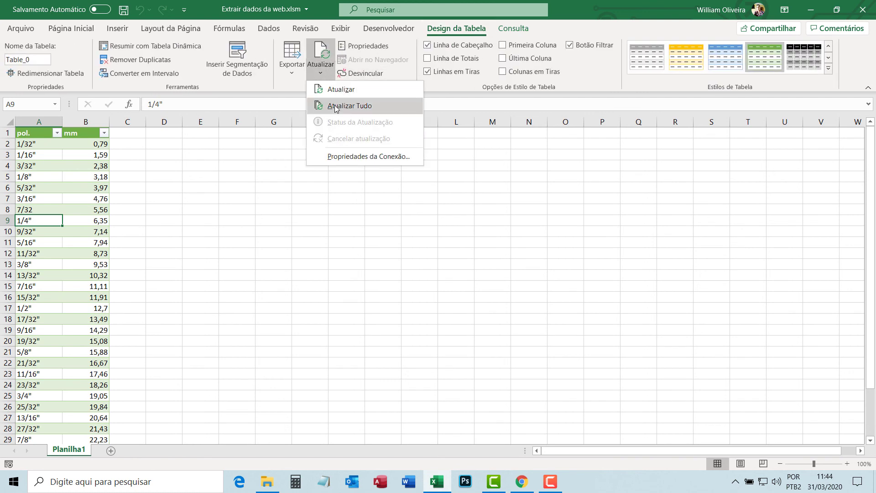
{"action": "left_click", "coordinate": [332, 107]}
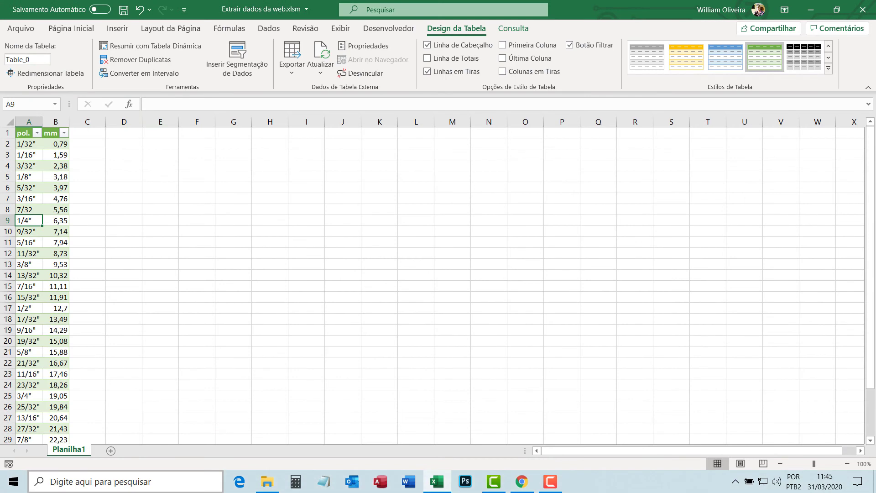
Widen columns A and B of the inch-to-millimetre table together
{"action": "left_click", "coordinate": [53, 163]}
{"action": "left_click", "coordinate": [38, 144]}
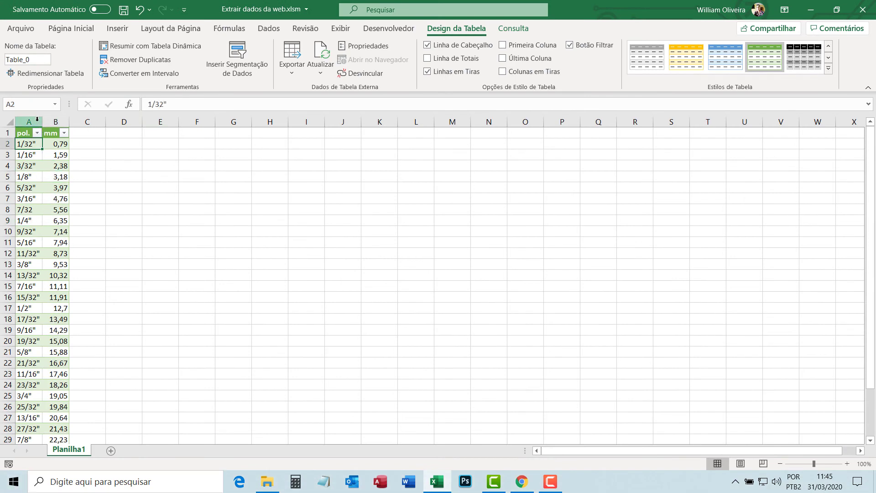
{"action": "left_click_drag", "start_coordinate": [38, 122], "coordinate": [106, 126]}
{"action": "left_click", "coordinate": [100, 162]}
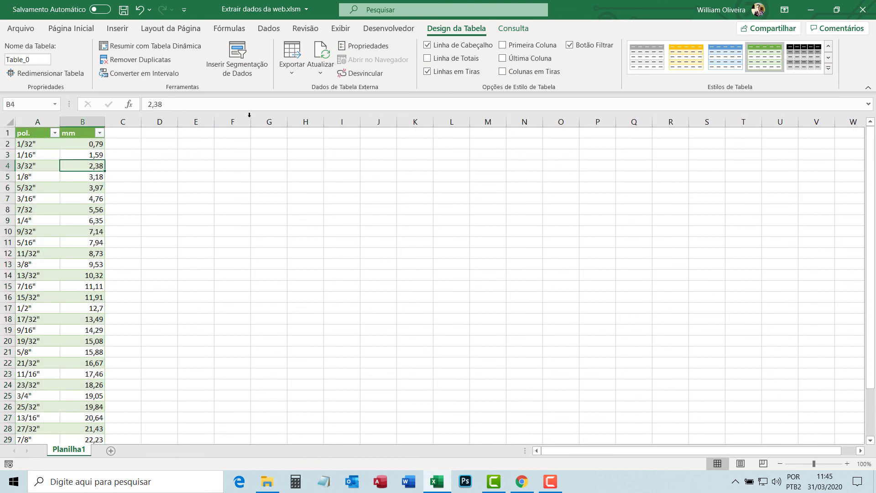
Examine the Uso, Definição and Usado Em settings in the Table 0 connection properties, including the table's location, and close them without changes
{"action": "left_click", "coordinate": [321, 69]}
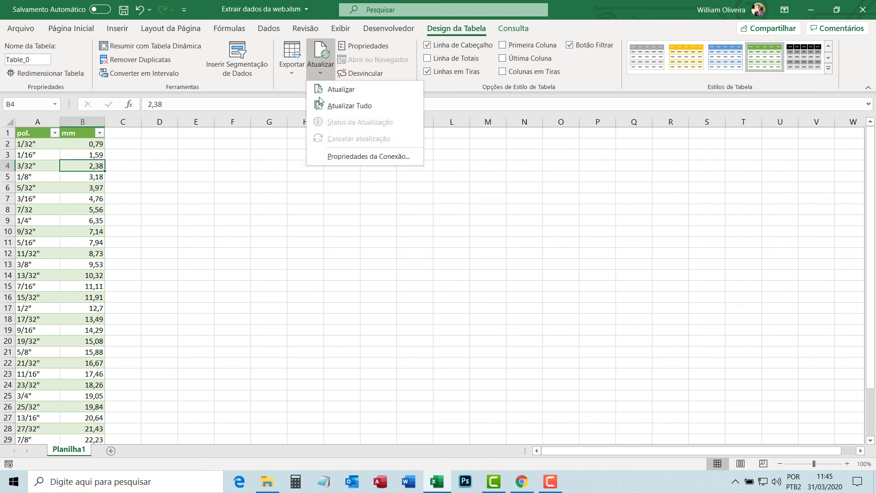
{"action": "left_click", "coordinate": [338, 157]}
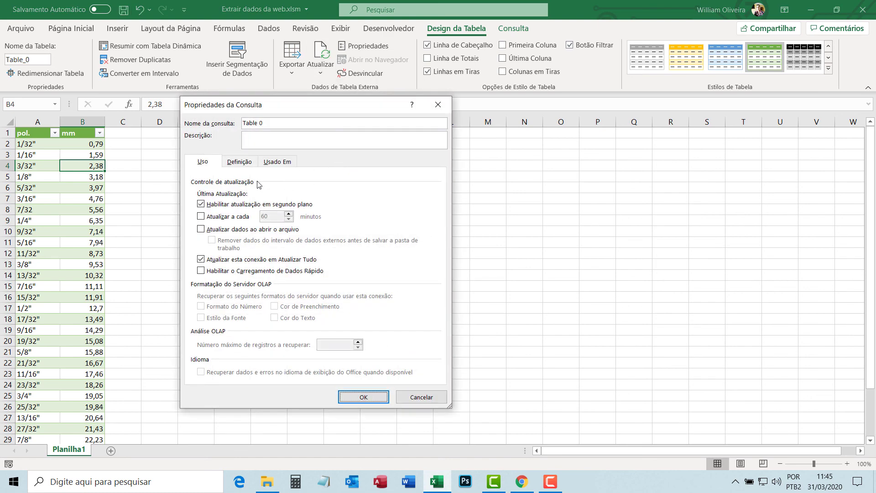
{"action": "left_click", "coordinate": [241, 162]}
{"action": "left_click", "coordinate": [276, 163]}
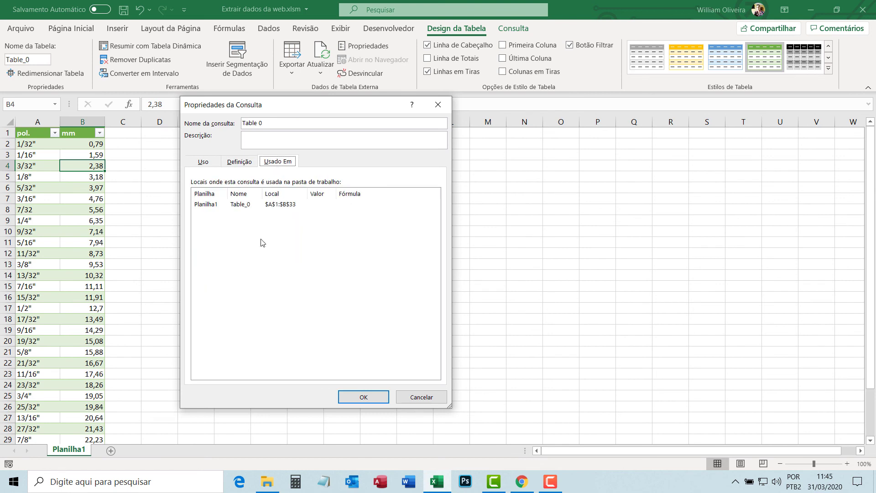
{"action": "left_click", "coordinate": [239, 206]}
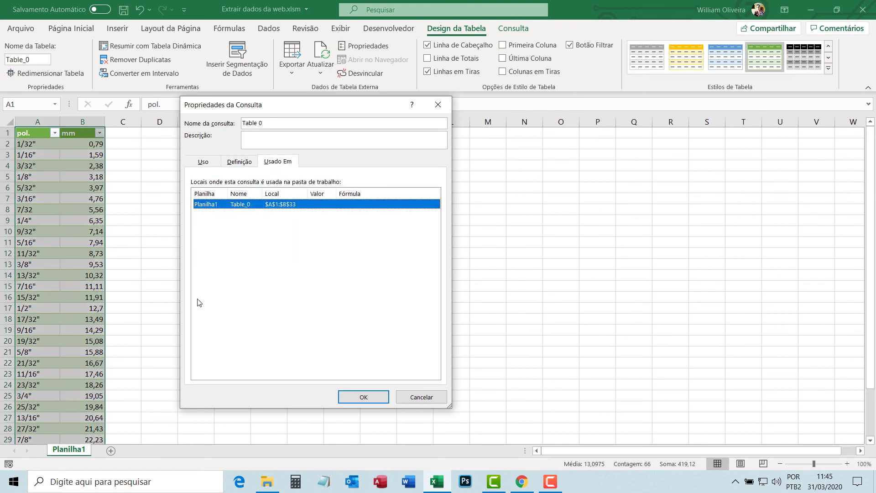
{"action": "left_click", "coordinate": [244, 163]}
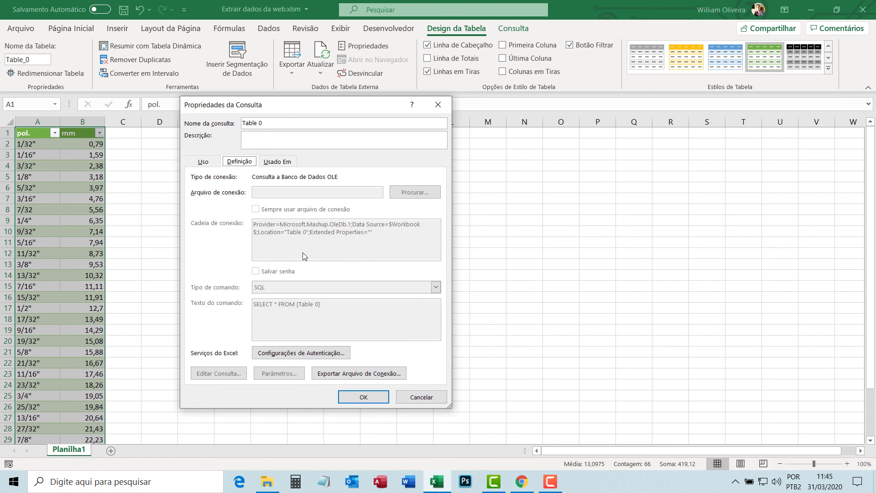
{"action": "left_click", "coordinate": [212, 163]}
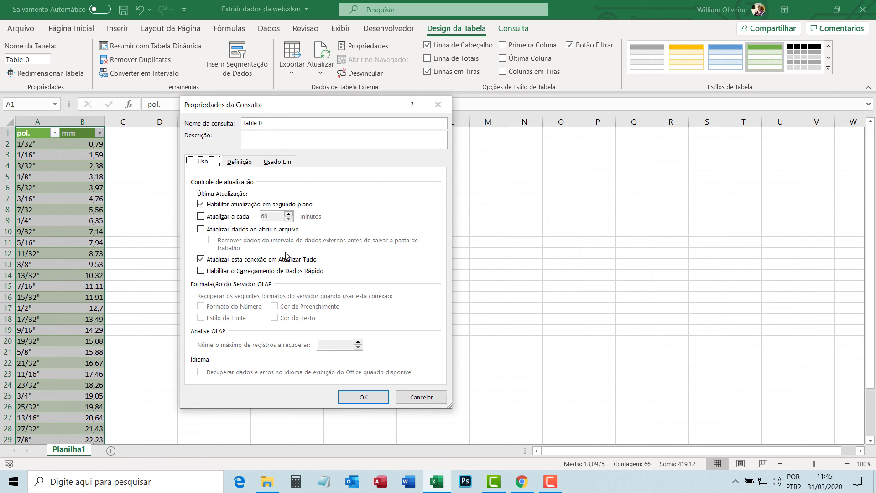
{"action": "left_click", "coordinate": [438, 105]}
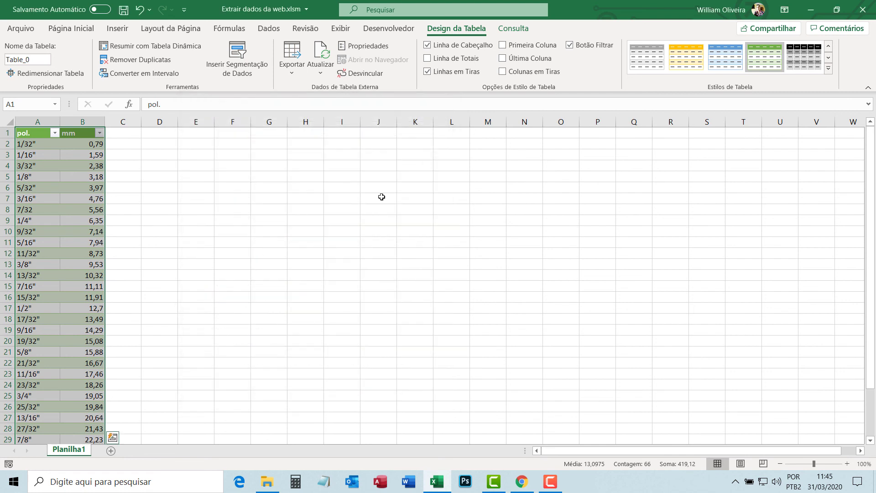